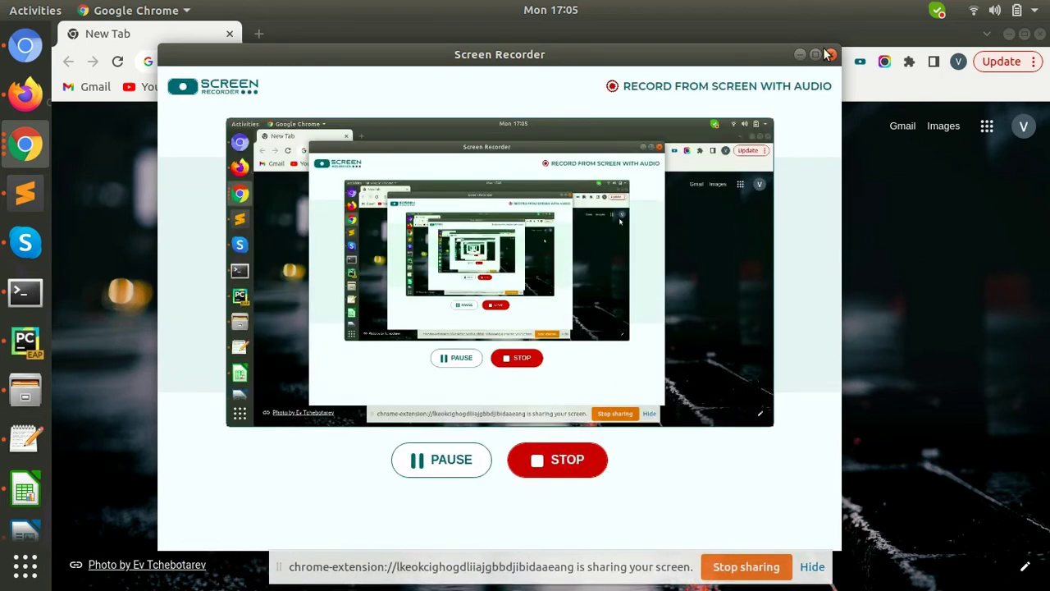
- Clear the recorder and sharing notice, then bring the Chromium window with the Odoo Discuss inbox forward
{"action": "left_click", "coordinate": [799, 54]}
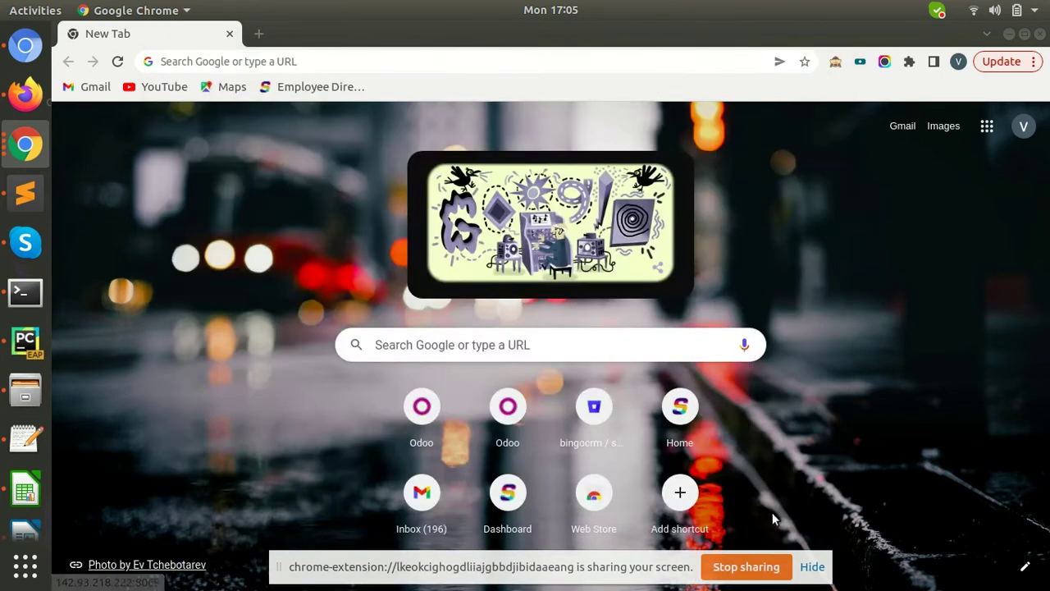
{"action": "left_click", "coordinate": [811, 568]}
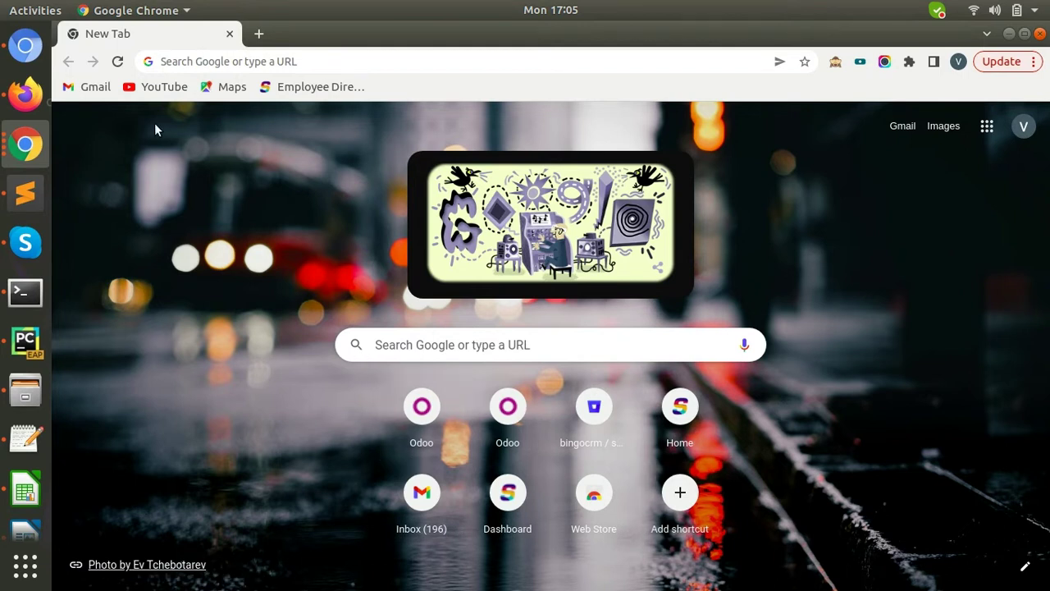
{"action": "left_click", "coordinate": [25, 45]}
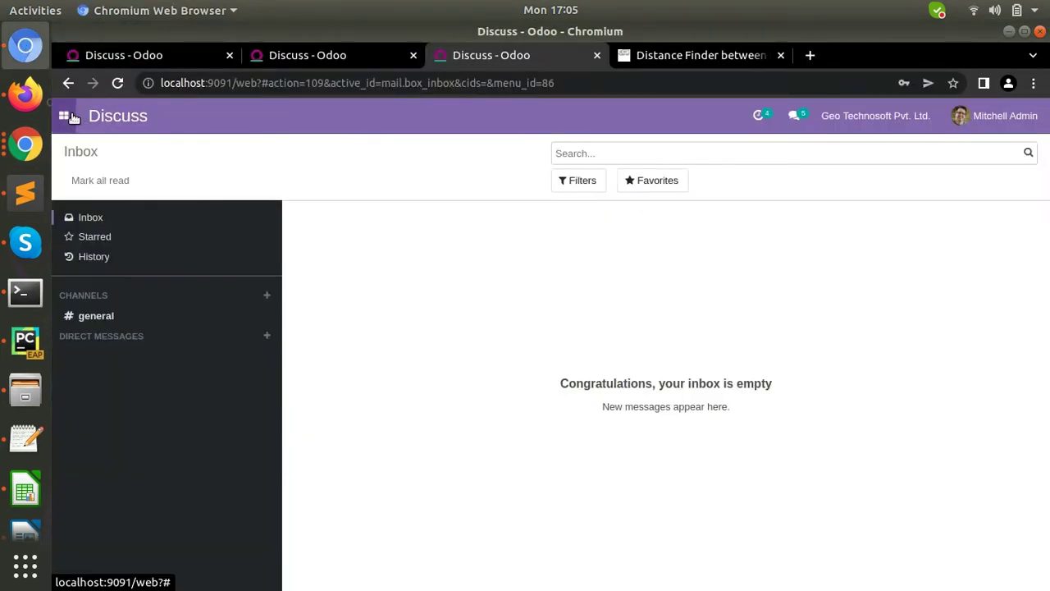
- Go to Invoicing > Configuration > E-Invoicing to list the e-invoicing configurations
{"action": "left_click", "coordinate": [70, 119]}
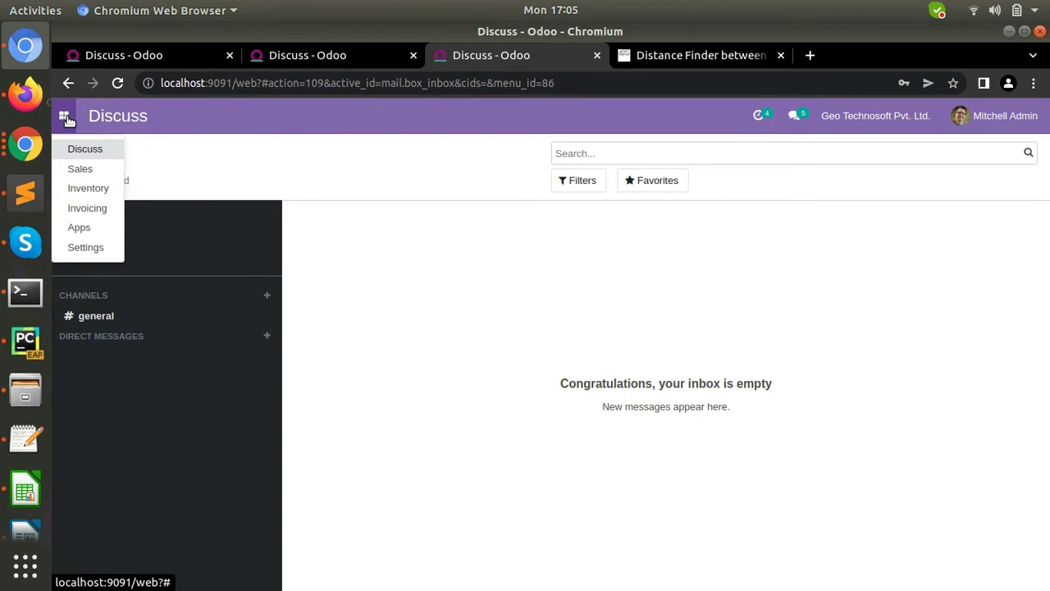
{"action": "left_click", "coordinate": [87, 208]}
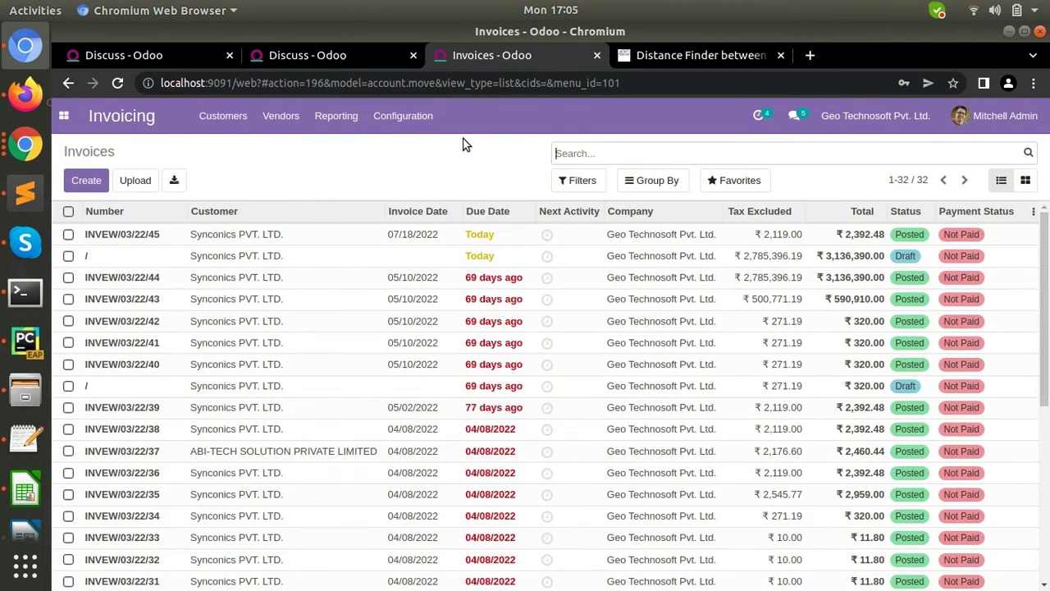
{"action": "left_click", "coordinate": [407, 115]}
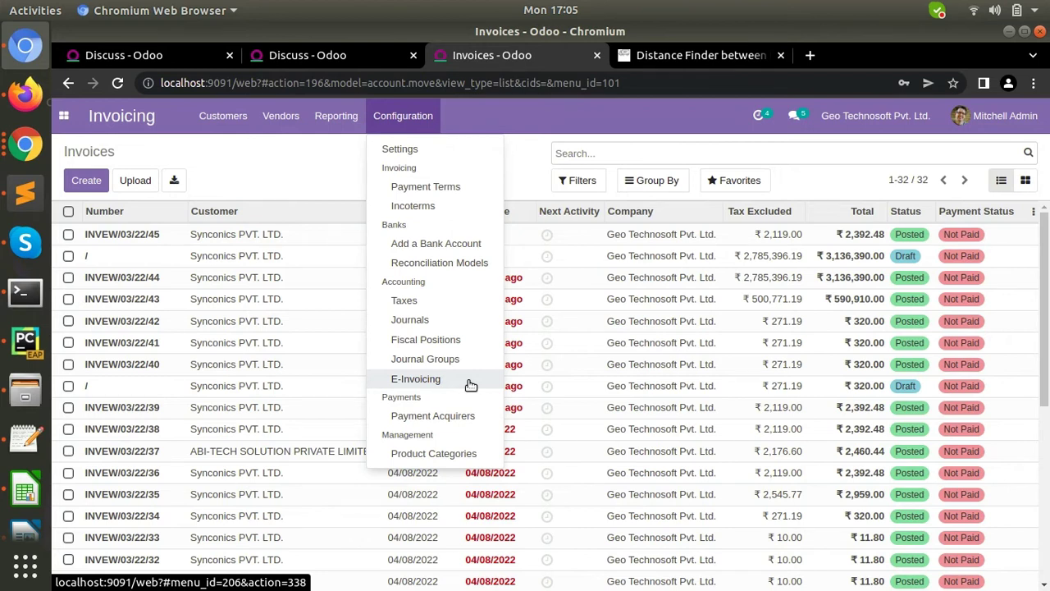
{"action": "left_click", "coordinate": [470, 383]}
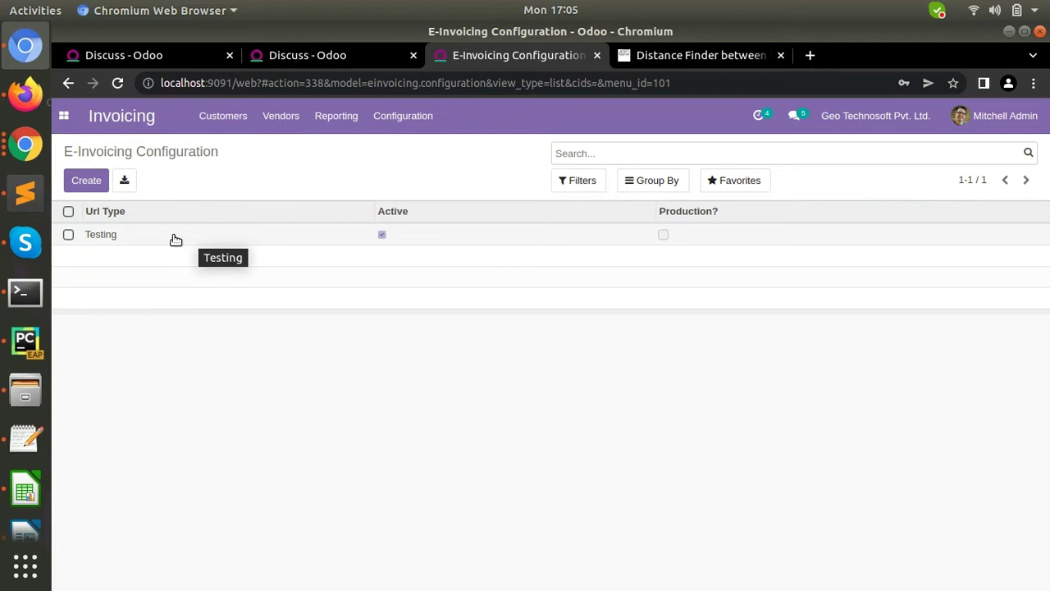
- Open the Testing configuration 't', check its ASP-ID and ASP password, and save it
{"action": "left_click", "coordinate": [174, 236]}
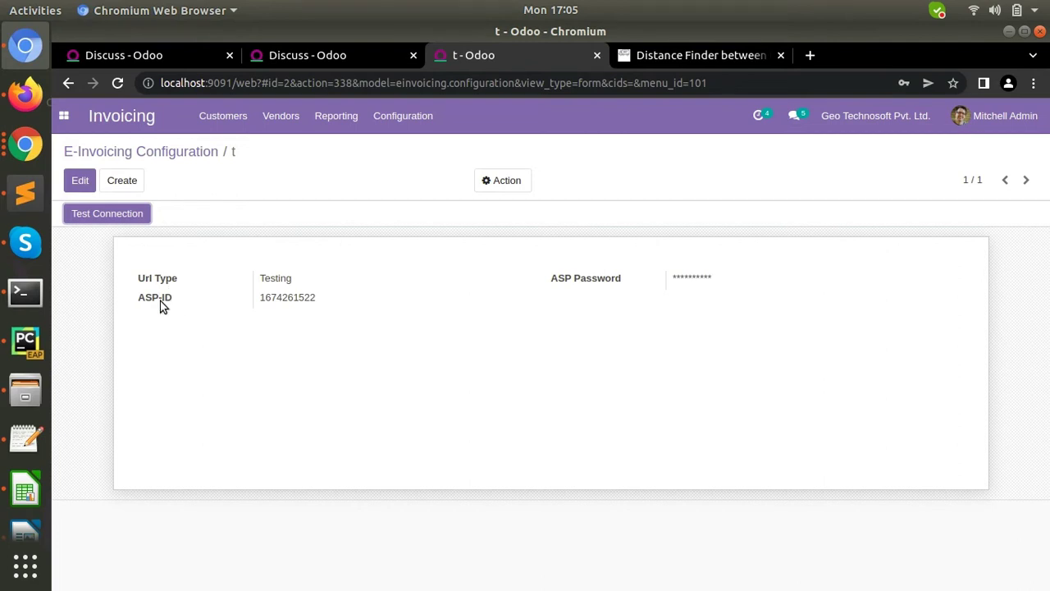
{"action": "left_click", "coordinate": [88, 183]}
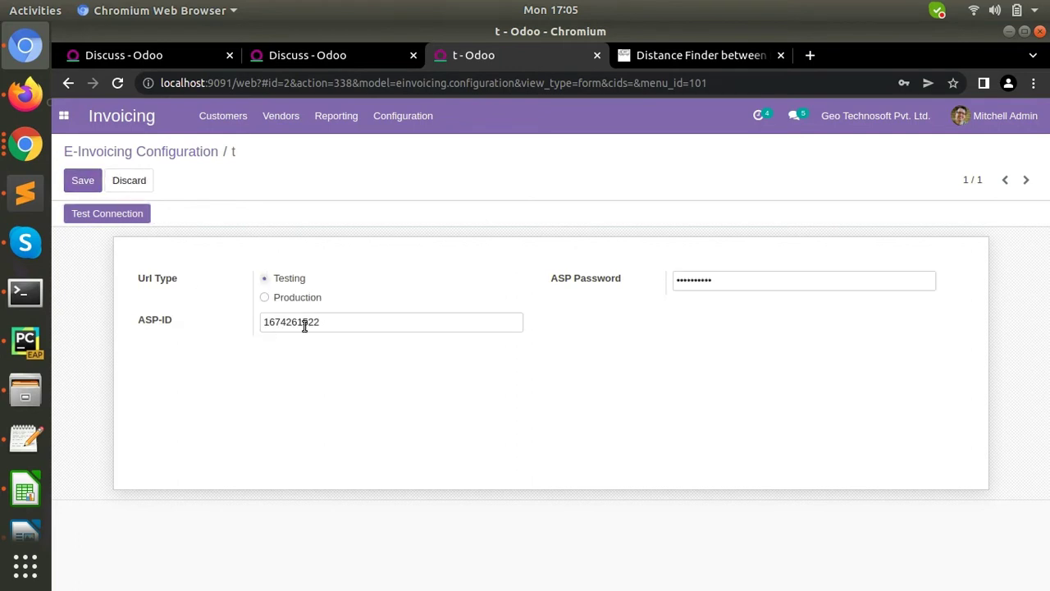
{"action": "double_click", "coordinate": [304, 325]}
{"action": "left_click", "coordinate": [721, 286]}
{"action": "key", "text": "ctrl+a"}
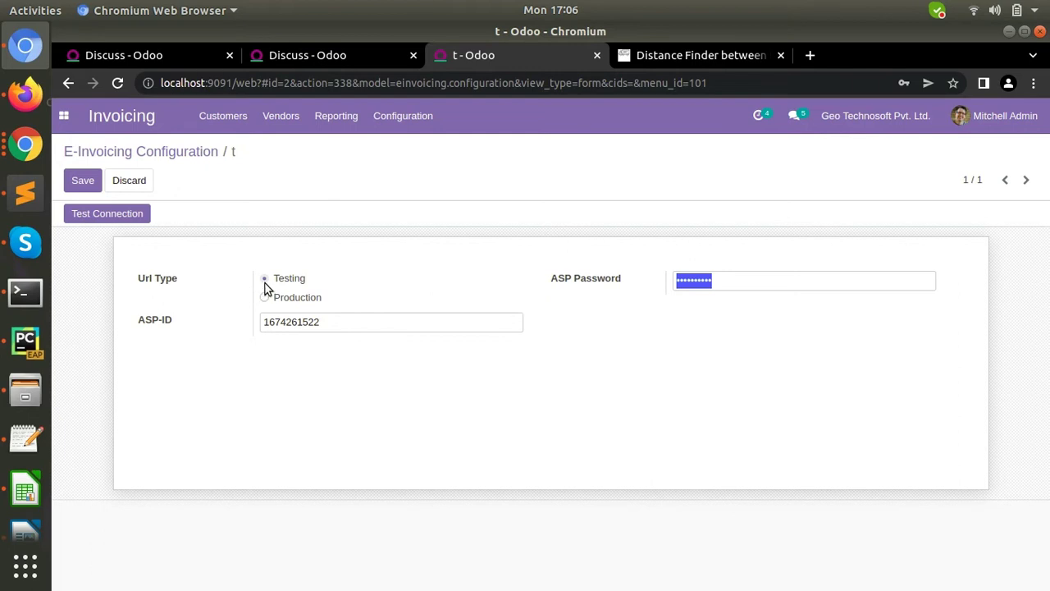
{"action": "left_click", "coordinate": [263, 281]}
{"action": "left_click", "coordinate": [81, 178]}
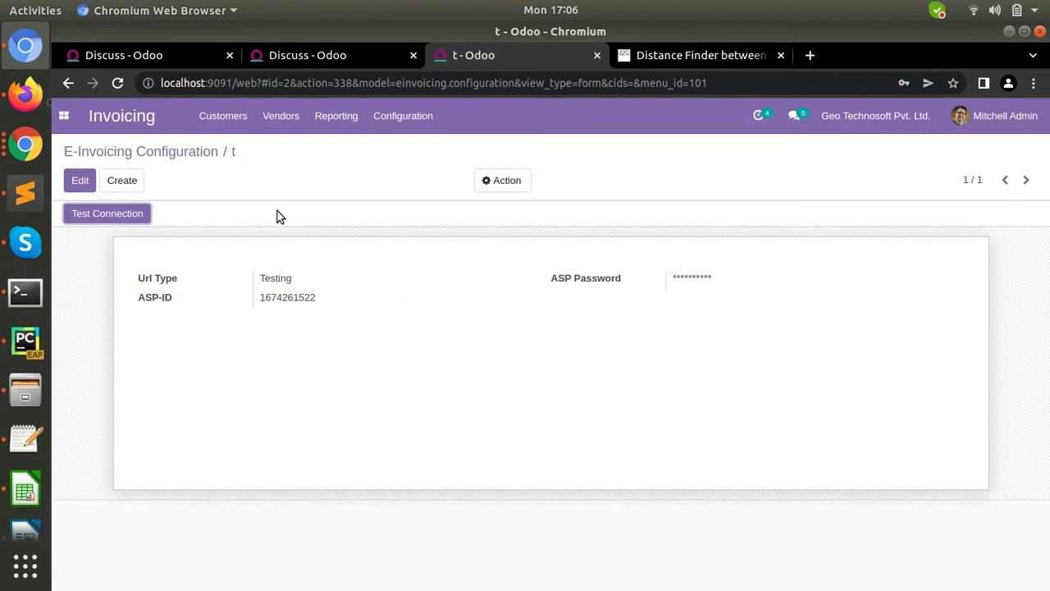
- In the other tab, open the Geo Technosoft Pvt. Ltd. warehouse from Inventory > Warehouses
{"action": "left_click", "coordinate": [290, 57]}
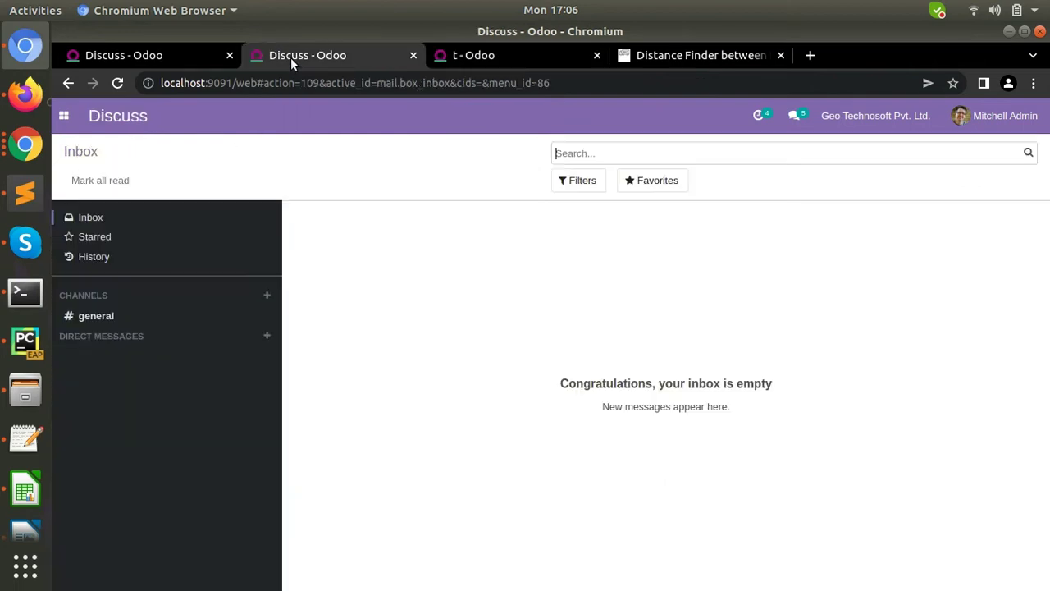
{"action": "left_click", "coordinate": [64, 117]}
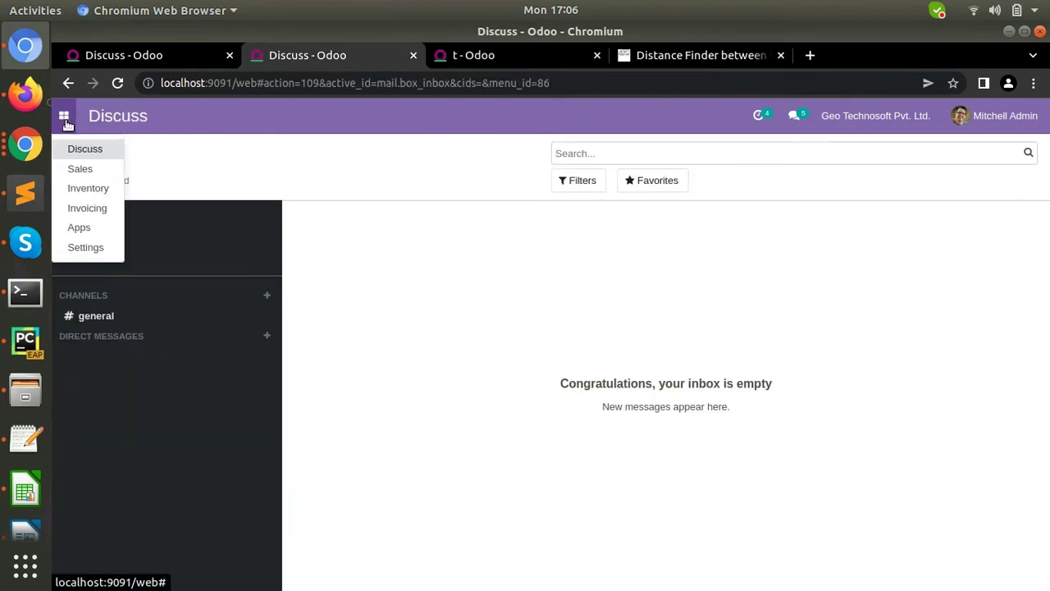
{"action": "left_click", "coordinate": [88, 188]}
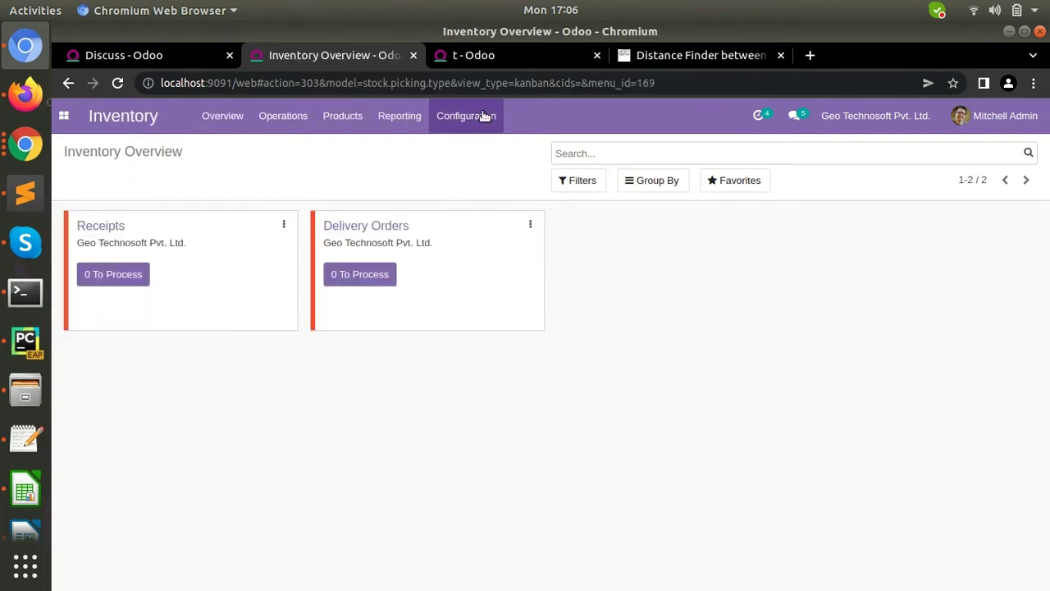
{"action": "left_click", "coordinate": [483, 116]}
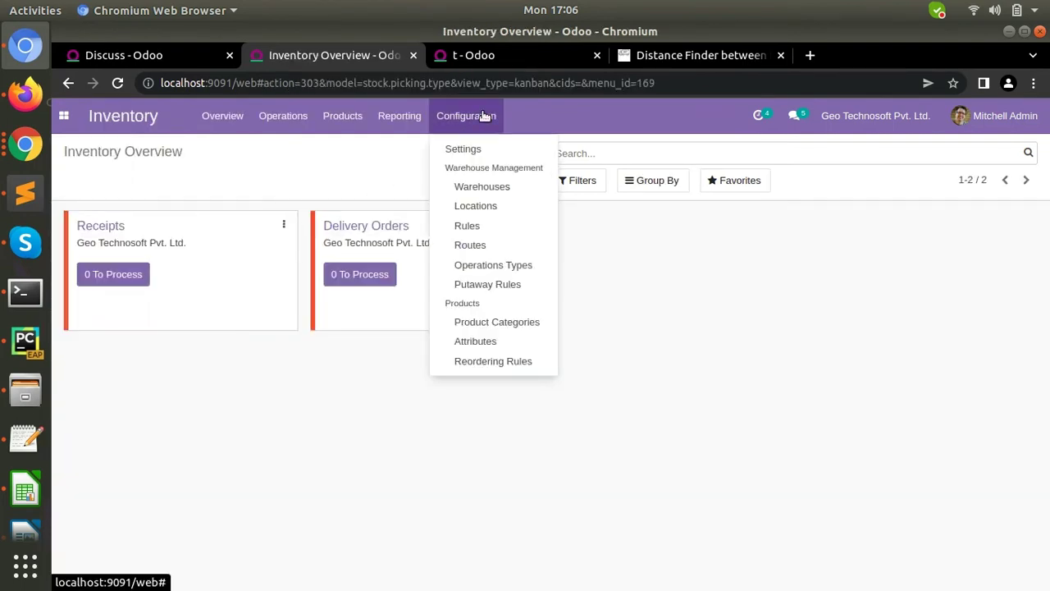
{"action": "left_click", "coordinate": [501, 187]}
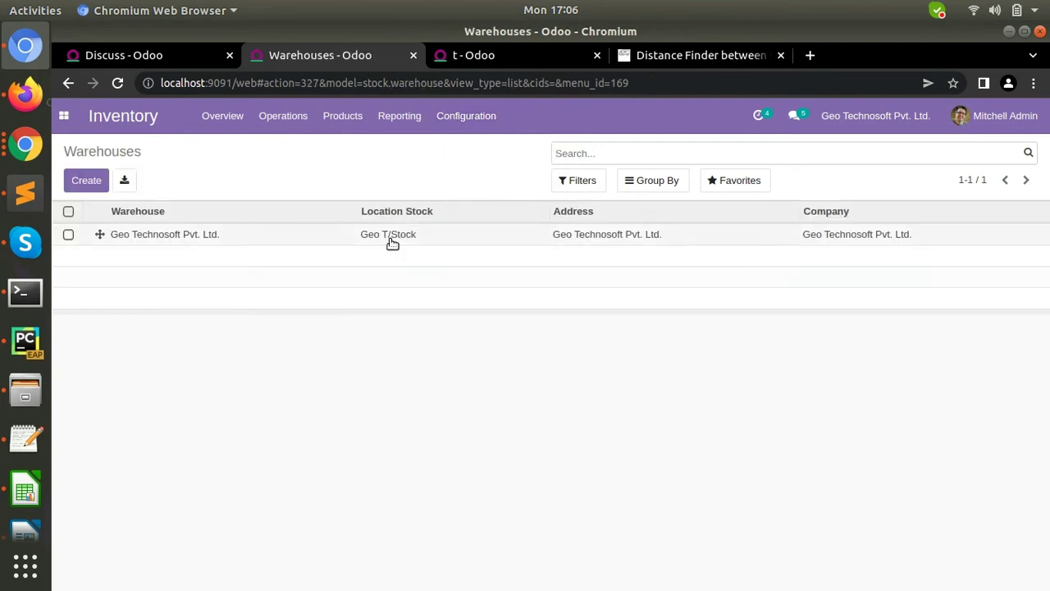
{"action": "left_click", "coordinate": [390, 239]}
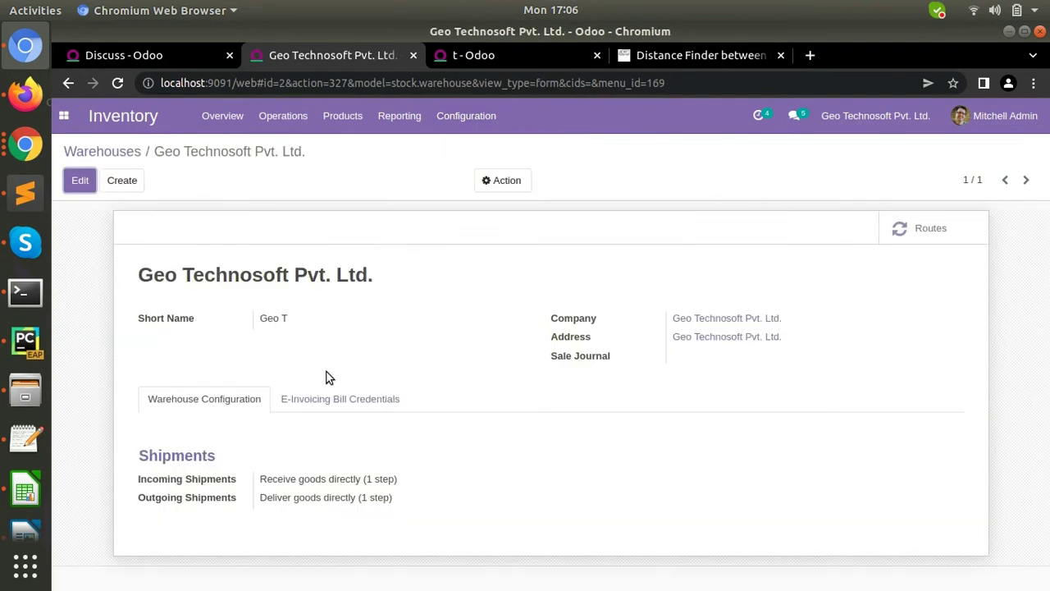
- Review the warehouse's E-Invoicing Bill Credentials in edit mode and save the record
{"action": "left_click", "coordinate": [332, 400]}
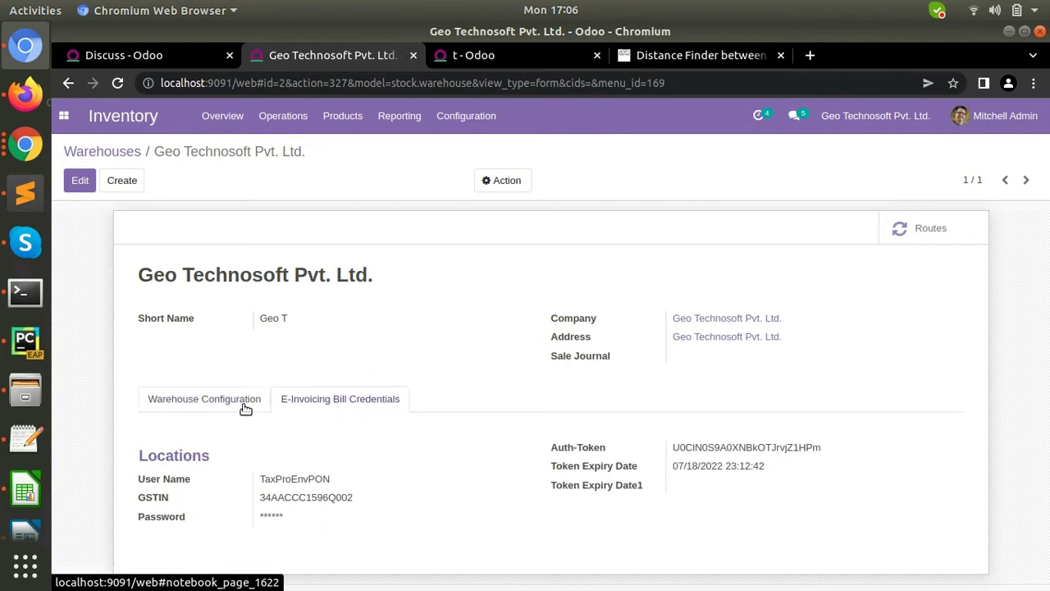
{"action": "left_click", "coordinate": [220, 407]}
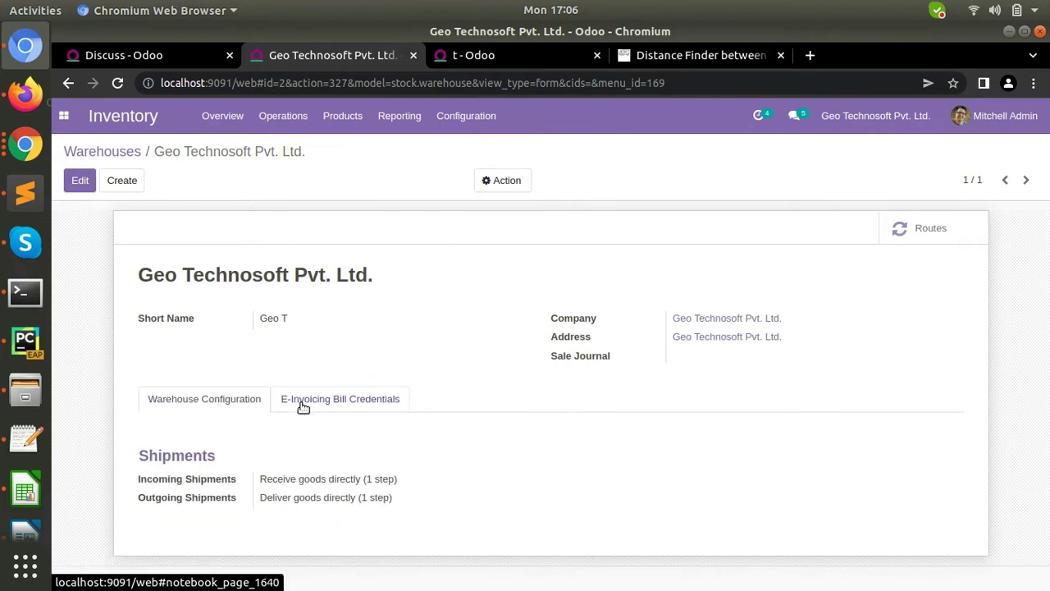
{"action": "left_click", "coordinate": [302, 405]}
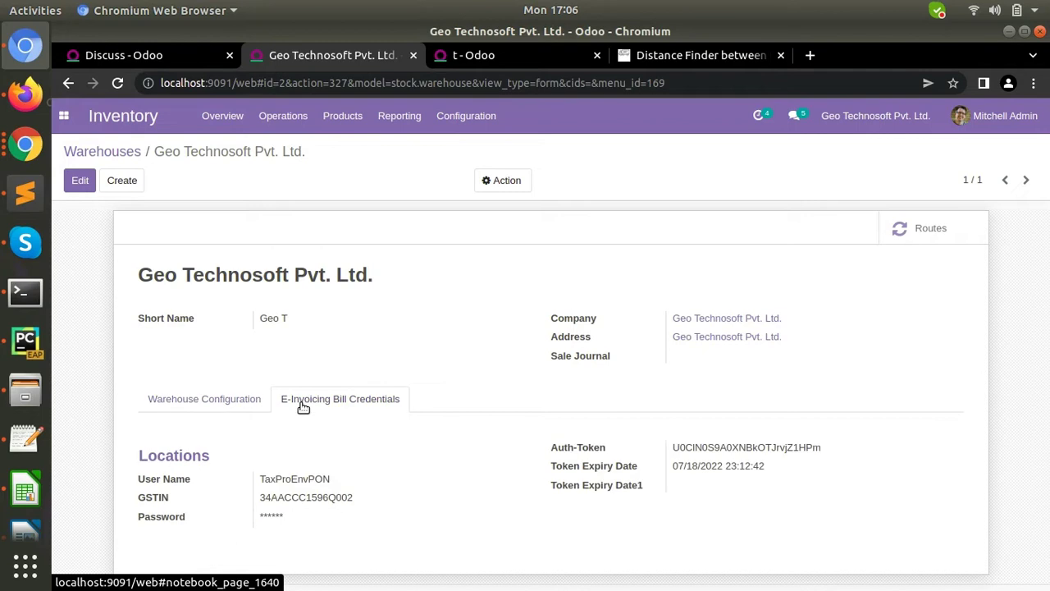
{"action": "left_click", "coordinate": [66, 177]}
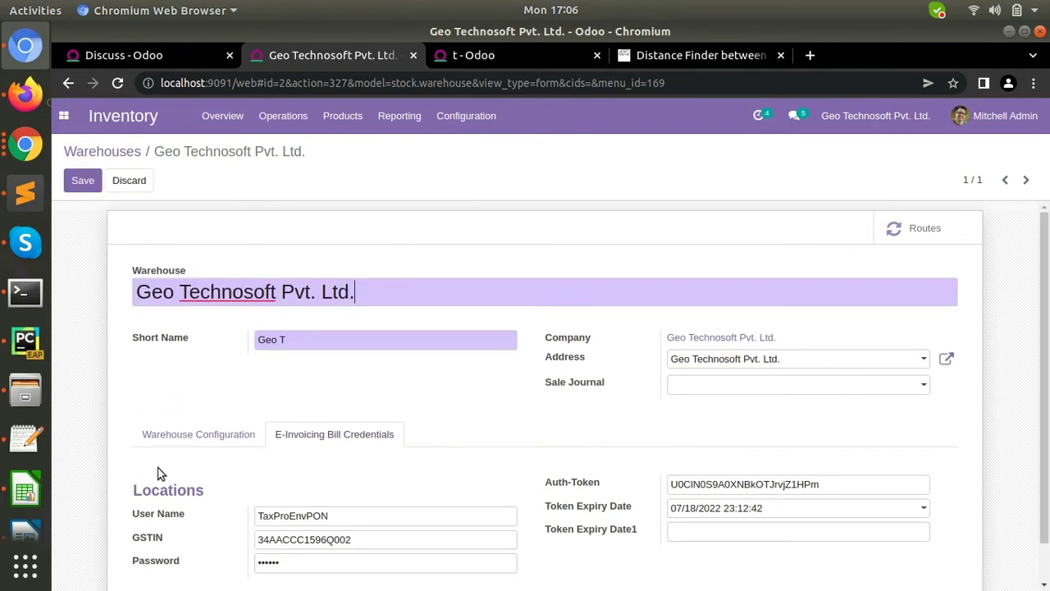
{"action": "scroll", "coordinate": [160, 474], "scroll_direction": "down", "scroll_amount": 1}
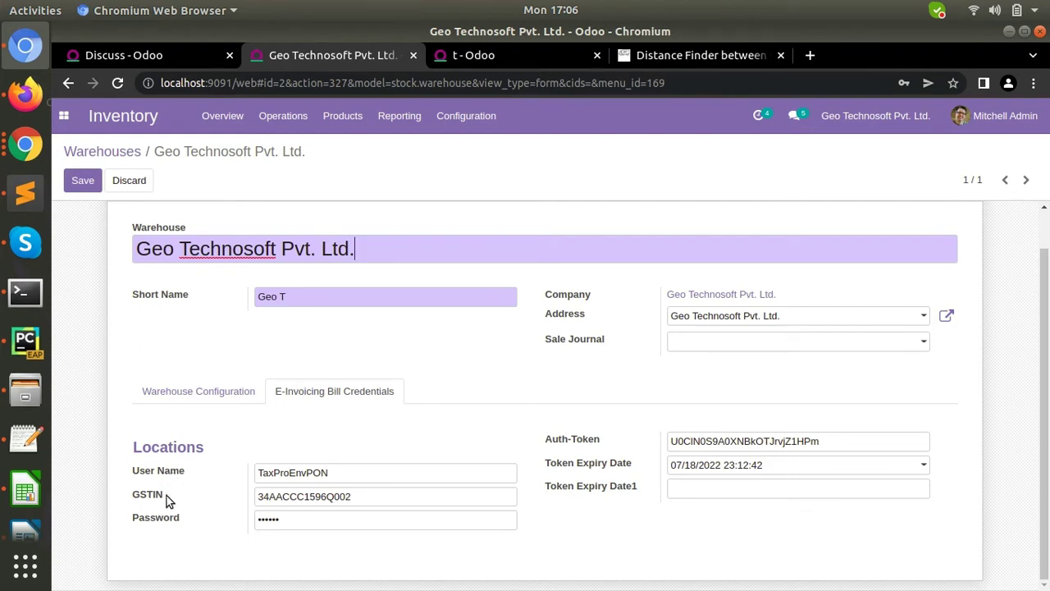
{"action": "left_click", "coordinate": [90, 182]}
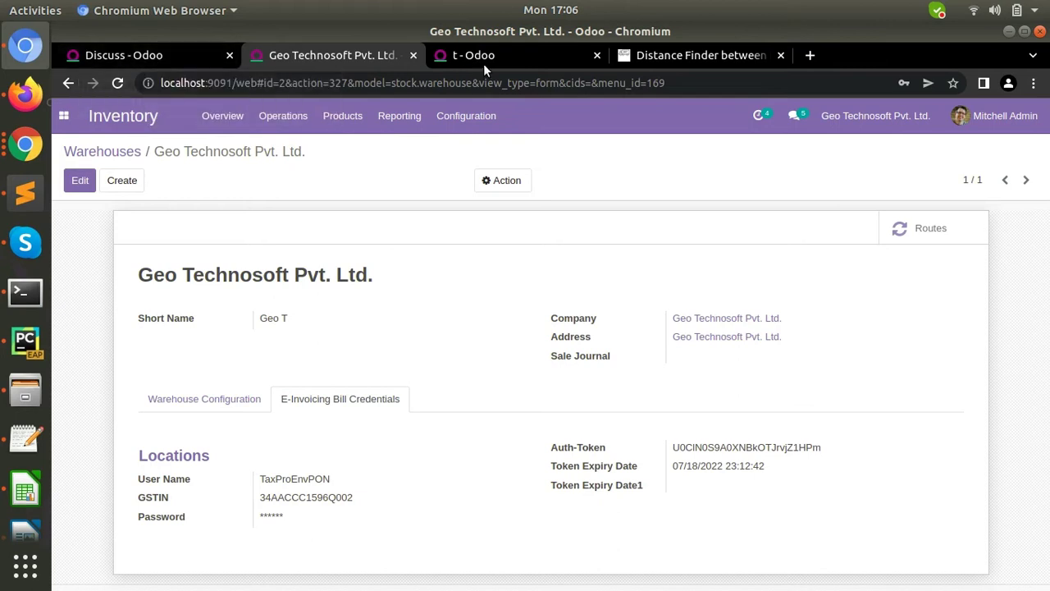
- In the first tab, open the Testing e-invoicing configuration record
{"action": "left_click", "coordinate": [137, 60]}
{"action": "left_click", "coordinate": [66, 117]}
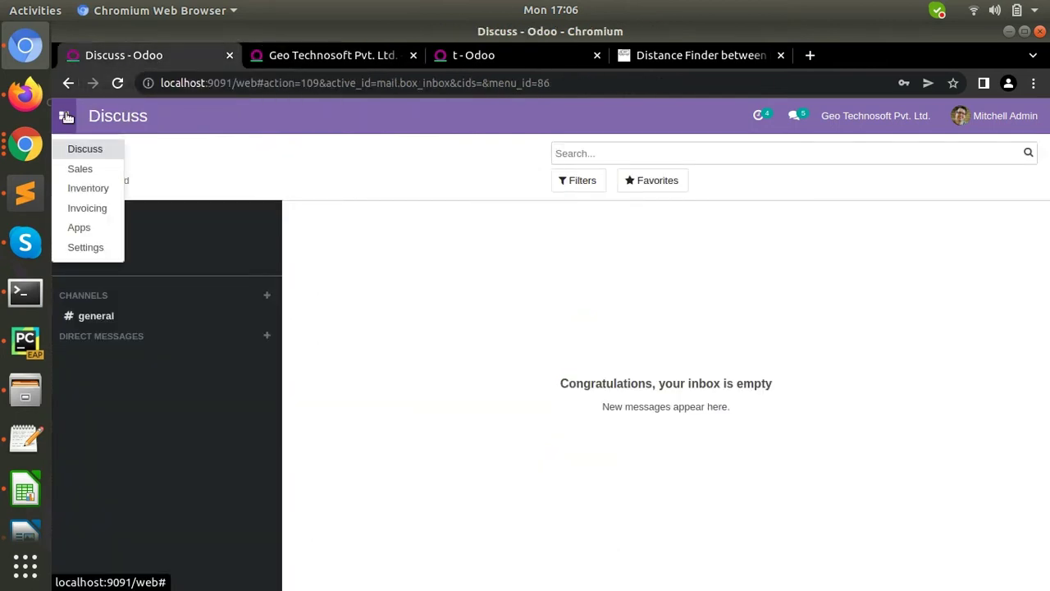
{"action": "left_click", "coordinate": [96, 205]}
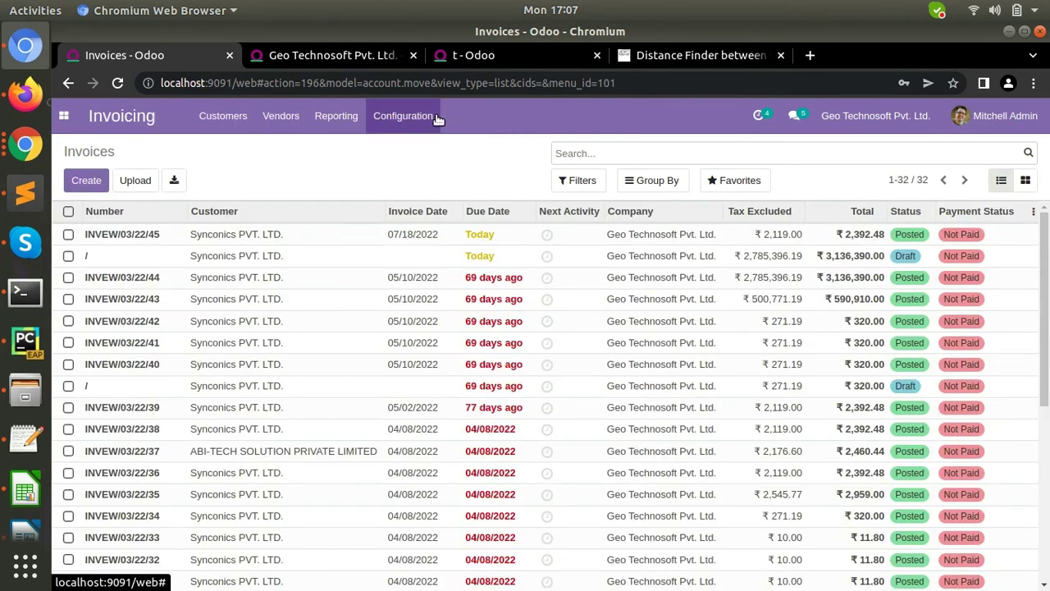
{"action": "left_click", "coordinate": [435, 118]}
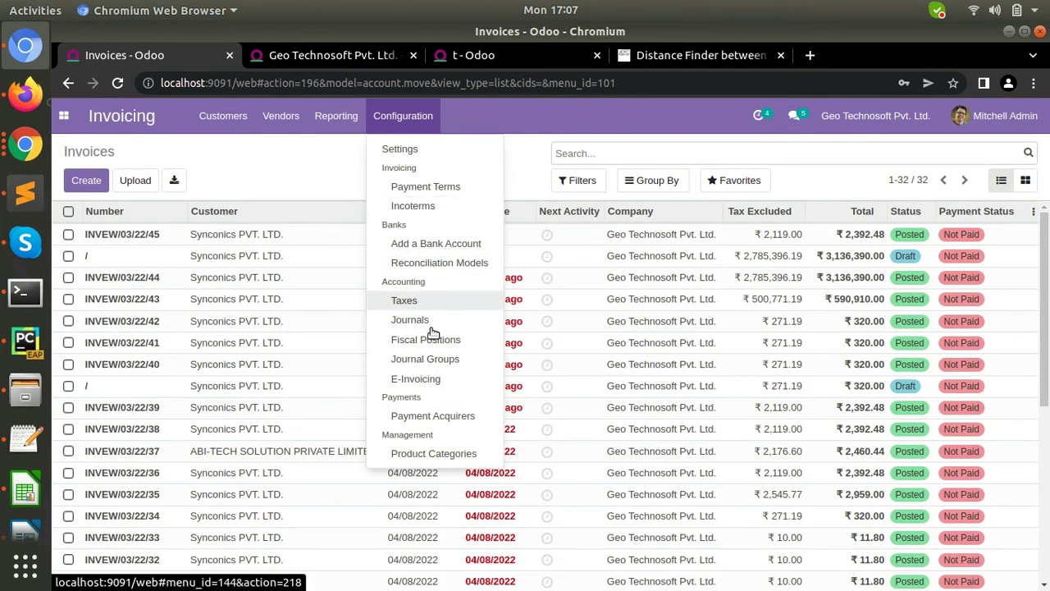
{"action": "left_click", "coordinate": [430, 381]}
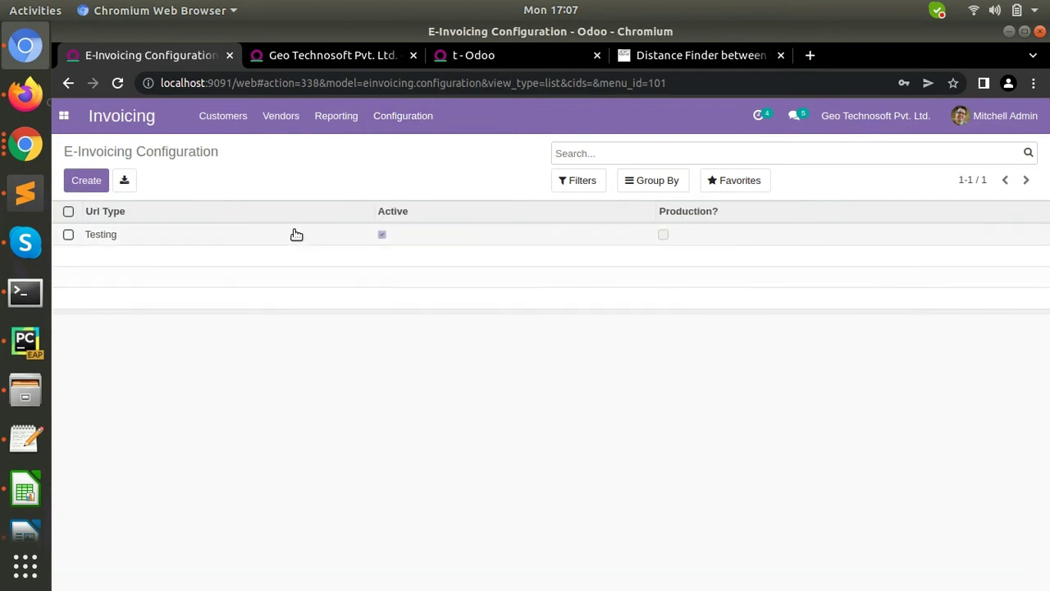
{"action": "left_click", "coordinate": [297, 234]}
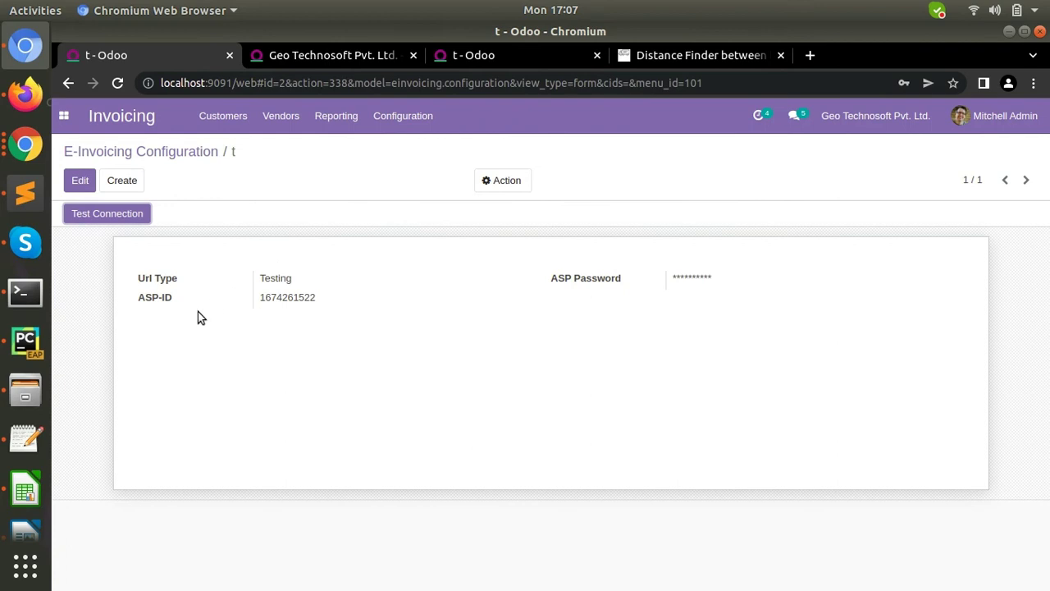
- Run Test Connection on the Testing e-invoicing configuration
{"action": "left_click", "coordinate": [73, 213]}
{"action": "left_click", "coordinate": [115, 220]}
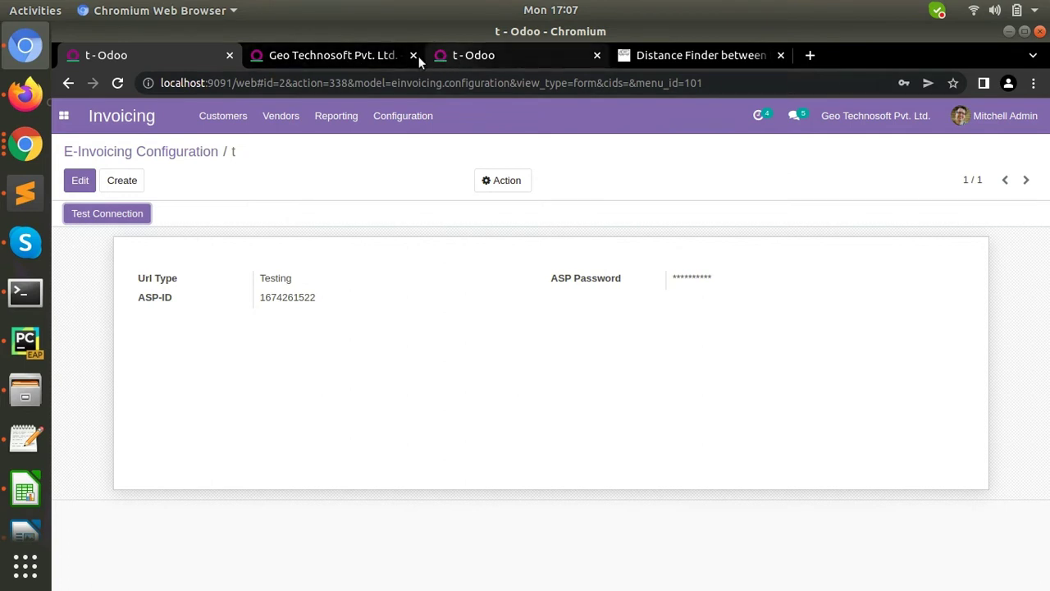
{"action": "left_click", "coordinate": [71, 120]}
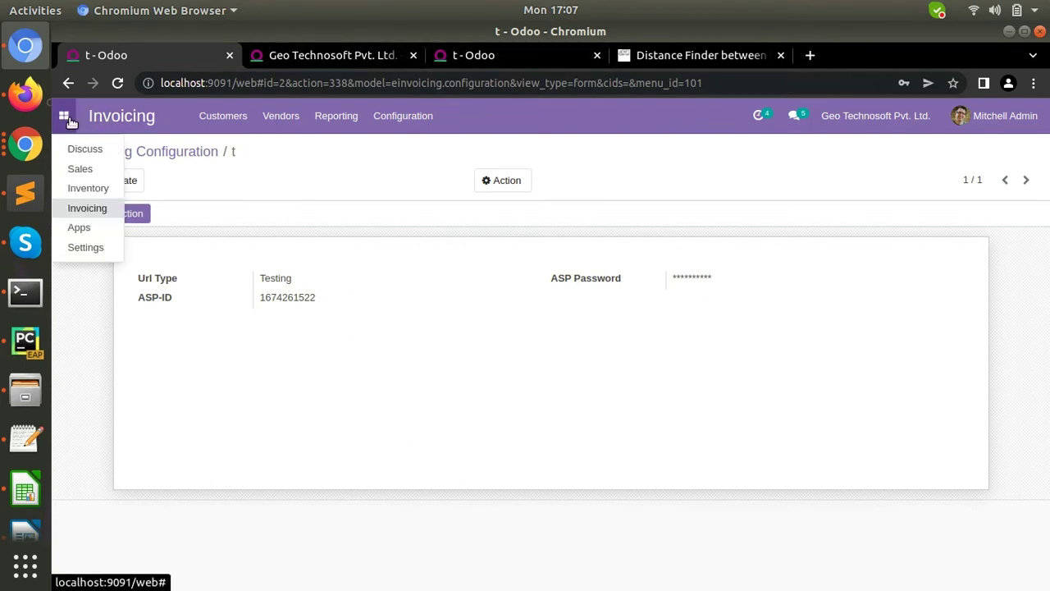
- Open the Geo Technosoft Pvt. Ltd. warehouse and show its E-Invoicing Bill Credentials tab
{"action": "left_click", "coordinate": [89, 189]}
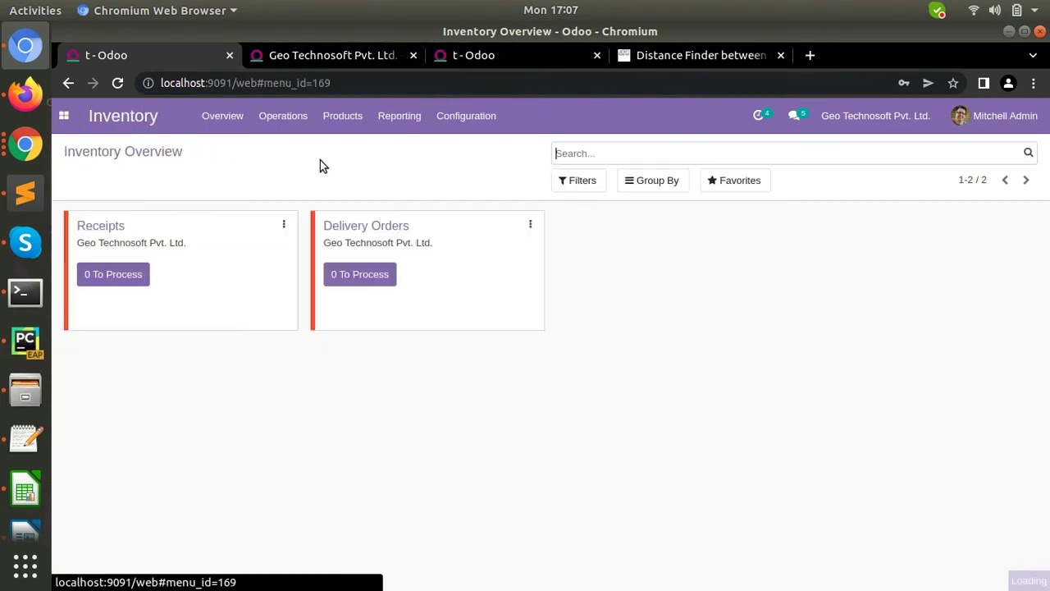
{"action": "left_click", "coordinate": [440, 127]}
{"action": "left_click", "coordinate": [497, 183]}
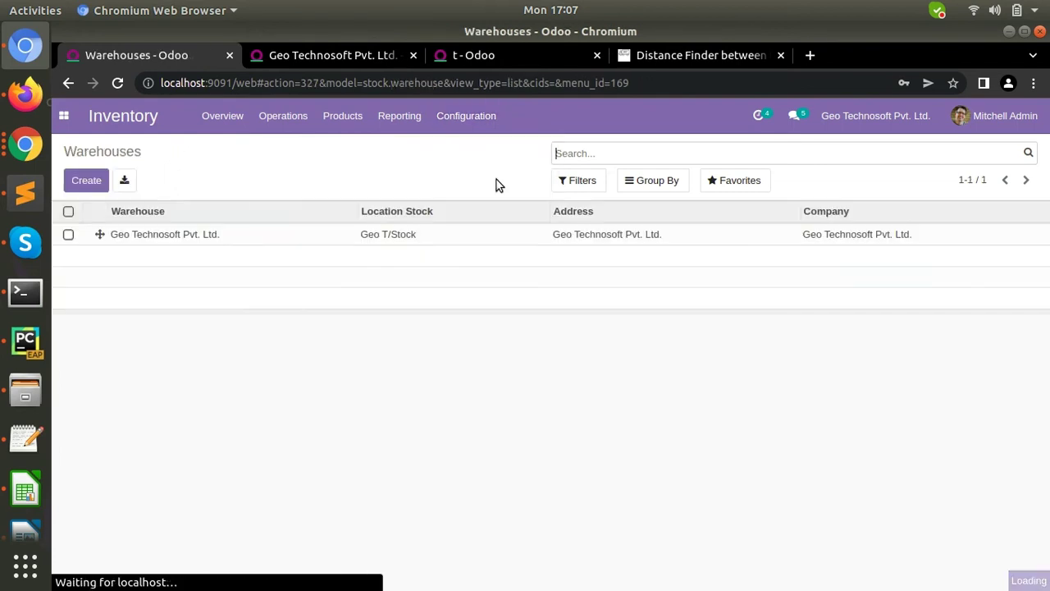
{"action": "left_click", "coordinate": [375, 237]}
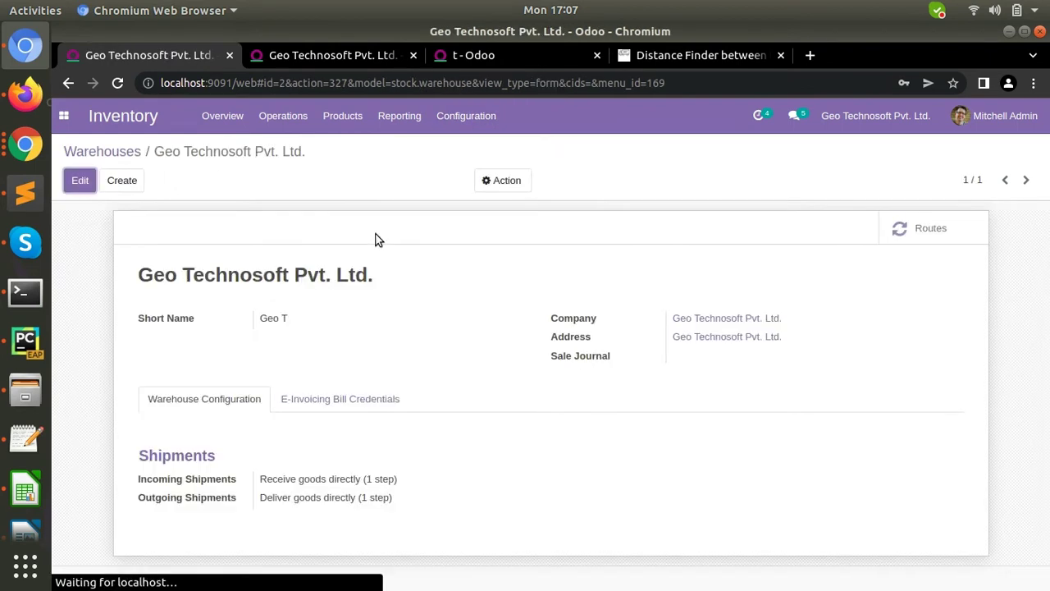
{"action": "left_click", "coordinate": [332, 400]}
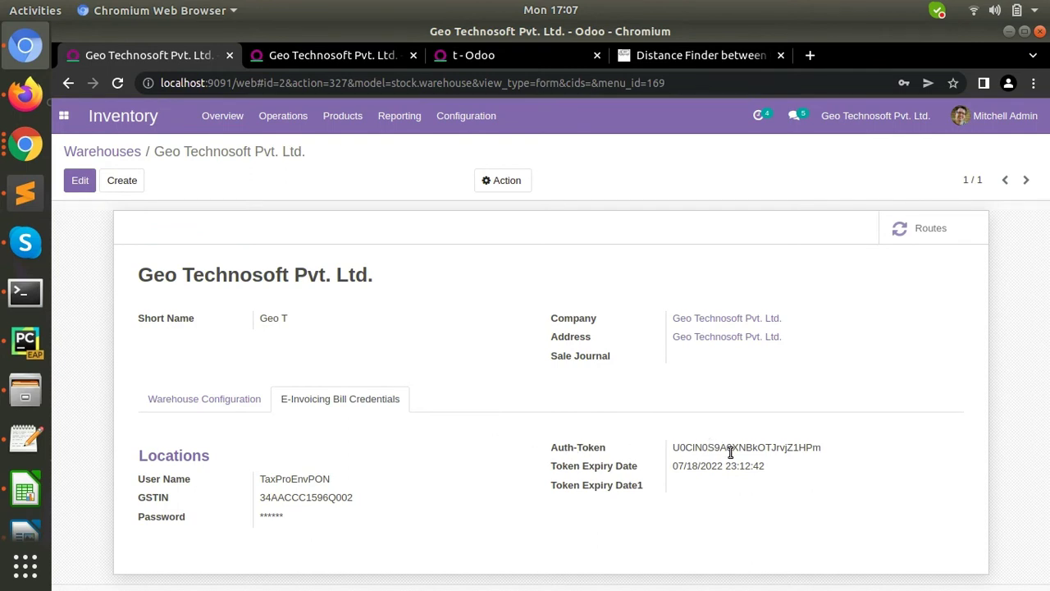
- Delete the Auth-Token and Token Expiry Date, save the warehouse, and accept the browser's password prompt
{"action": "left_click", "coordinate": [79, 180]}
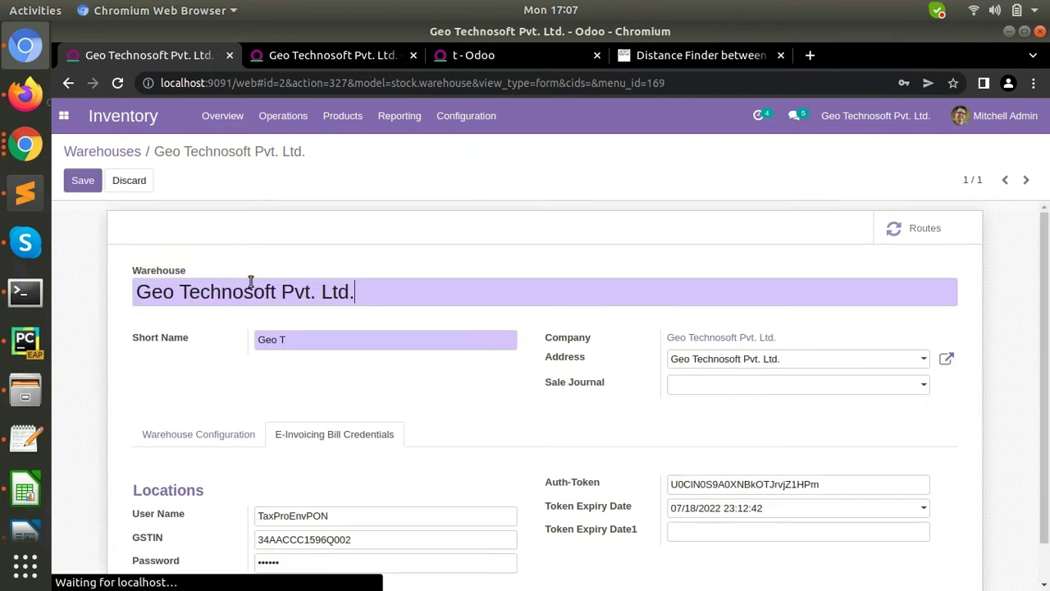
{"action": "double_click", "coordinate": [719, 485]}
{"action": "key", "text": "BackSpace"}
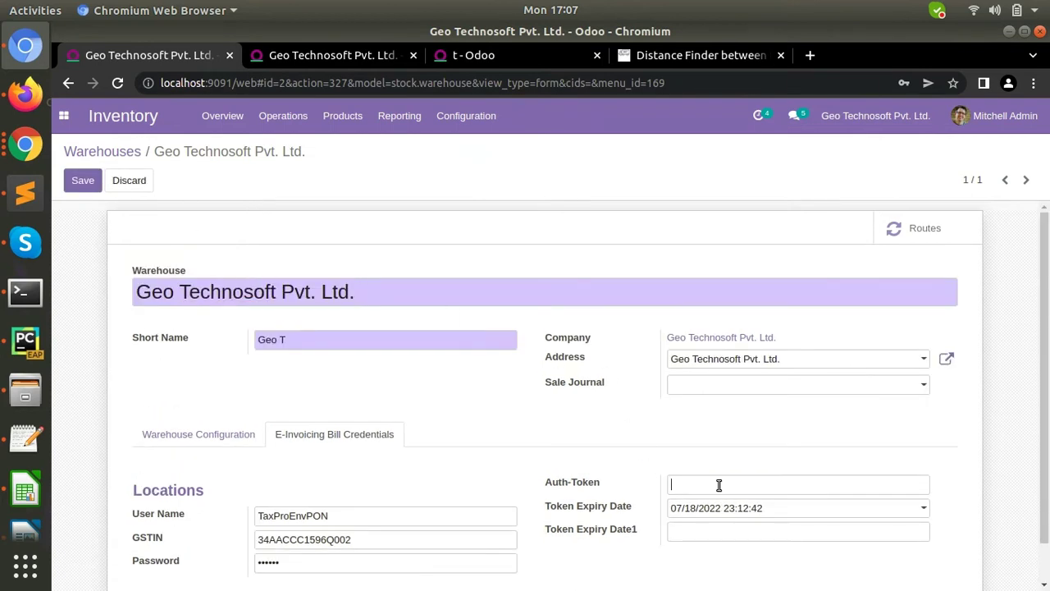
{"action": "left_click", "coordinate": [774, 507]}
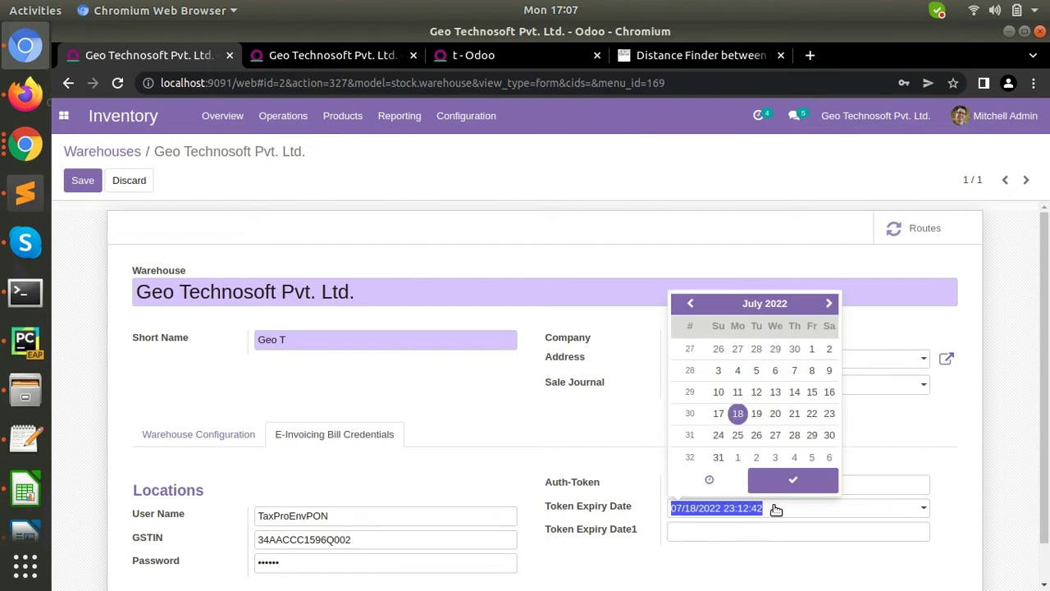
{"action": "key", "text": "BackSpace"}
{"action": "left_click", "coordinate": [143, 210]}
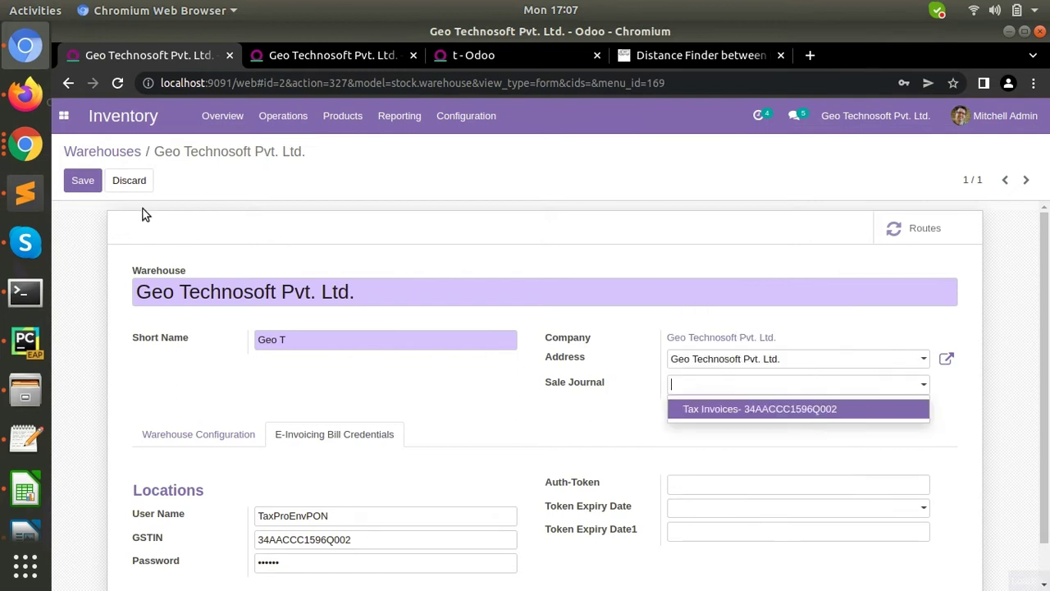
{"action": "left_click", "coordinate": [82, 182]}
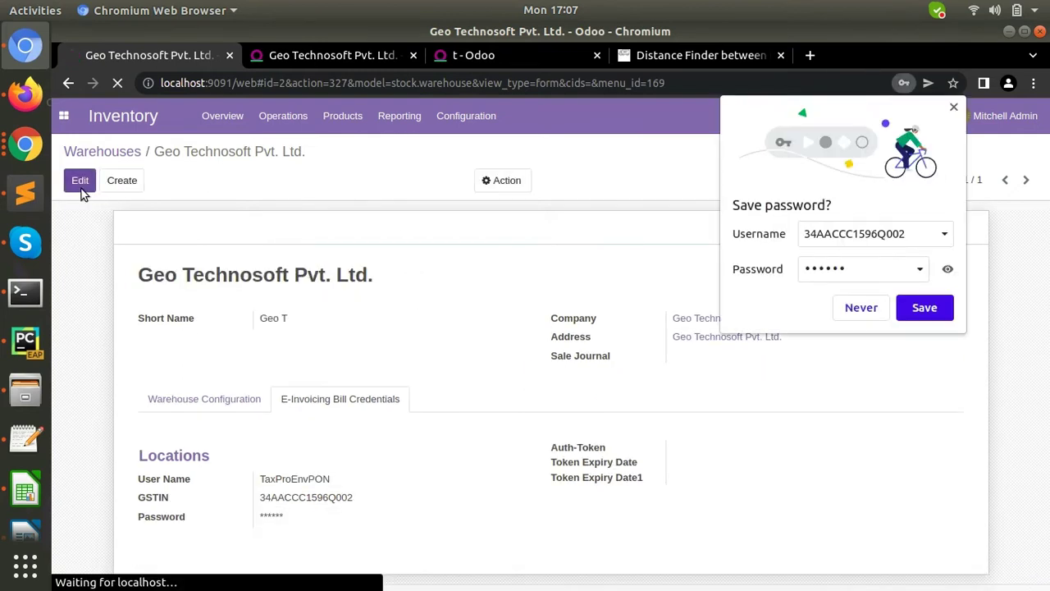
{"action": "left_click", "coordinate": [921, 309]}
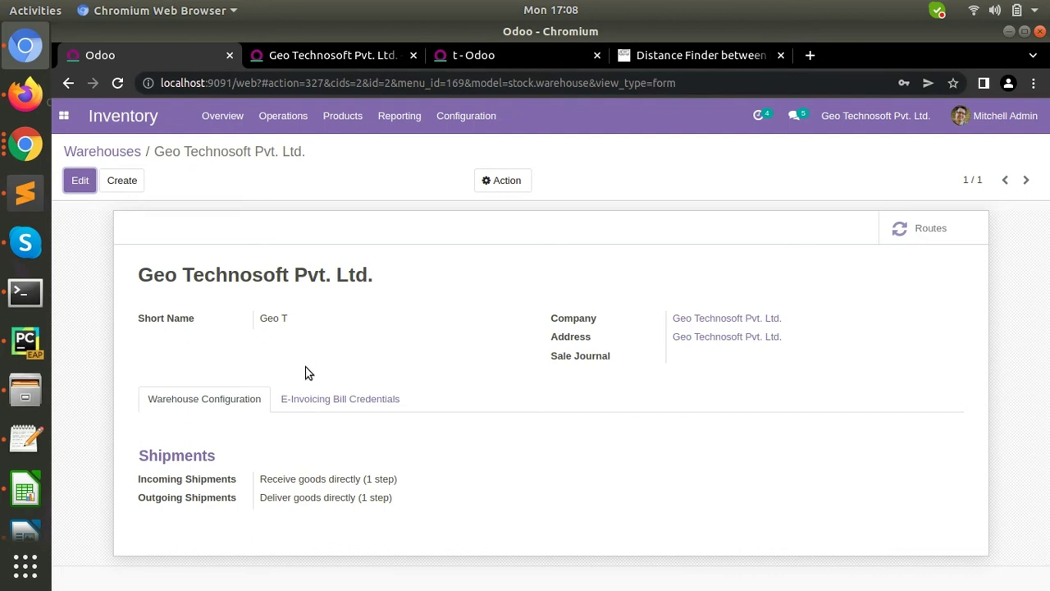
- Run Test Connection again from the E-Invoicing Configuration tab
{"action": "left_click", "coordinate": [321, 401]}
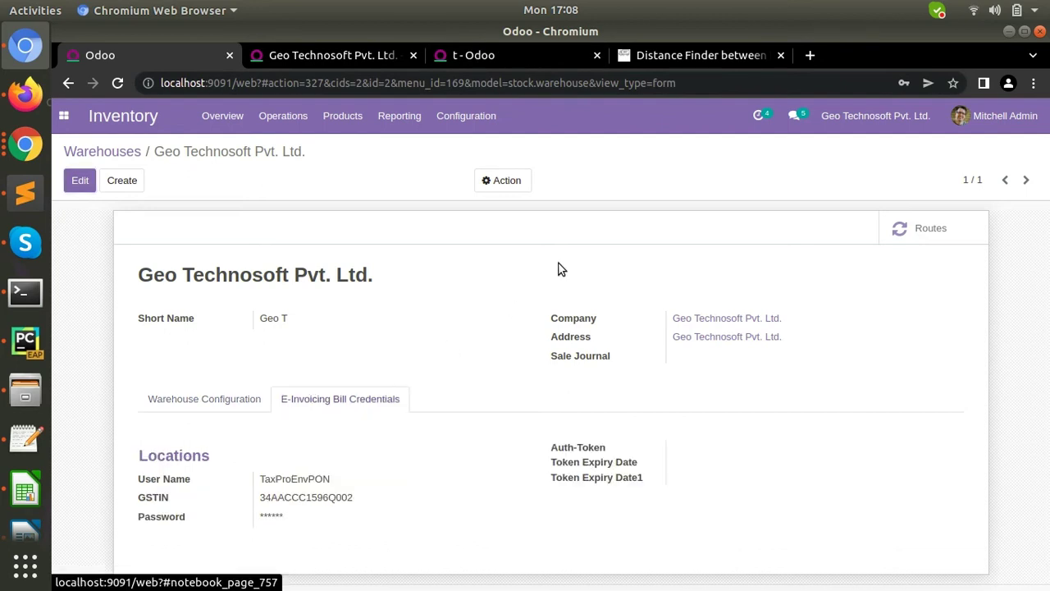
{"action": "left_click", "coordinate": [510, 55]}
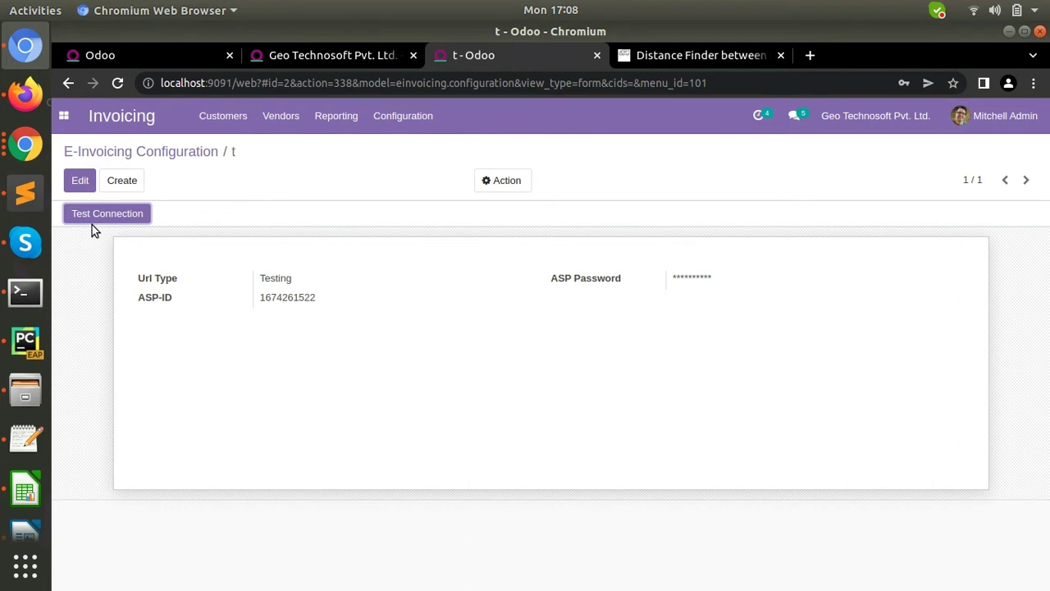
{"action": "left_click", "coordinate": [117, 213]}
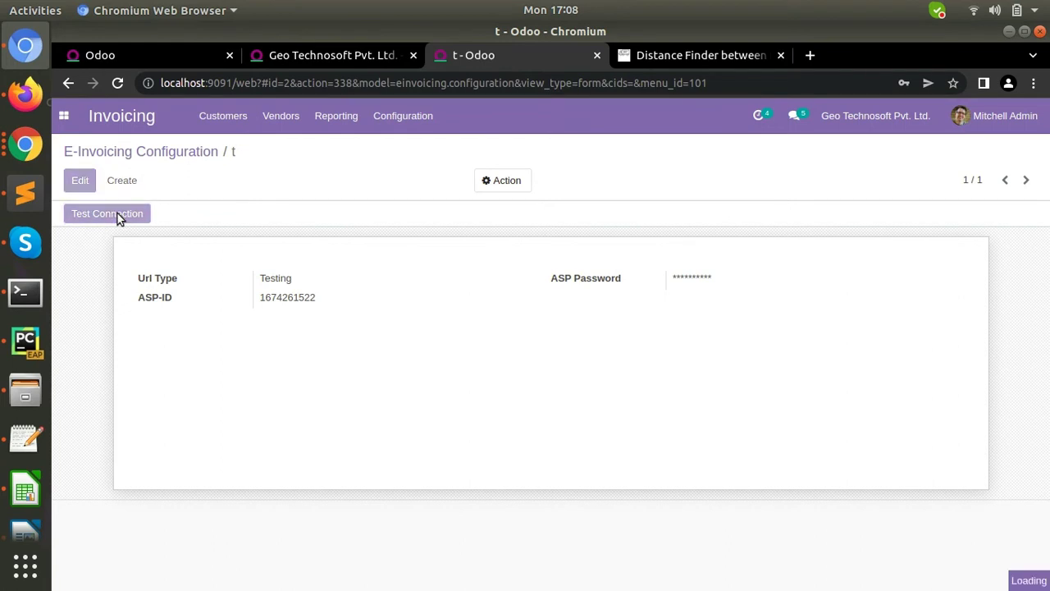
- Reload the warehouse to see the new auth token expiring 07/18/2022 23:12:42
{"action": "left_click", "coordinate": [127, 51]}
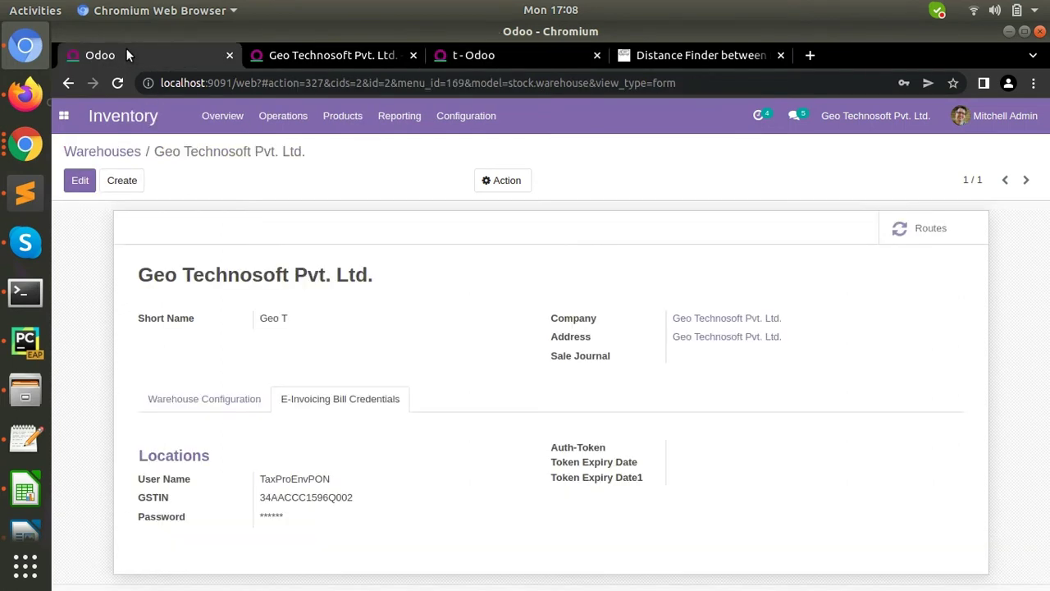
{"action": "key", "text": "F5"}
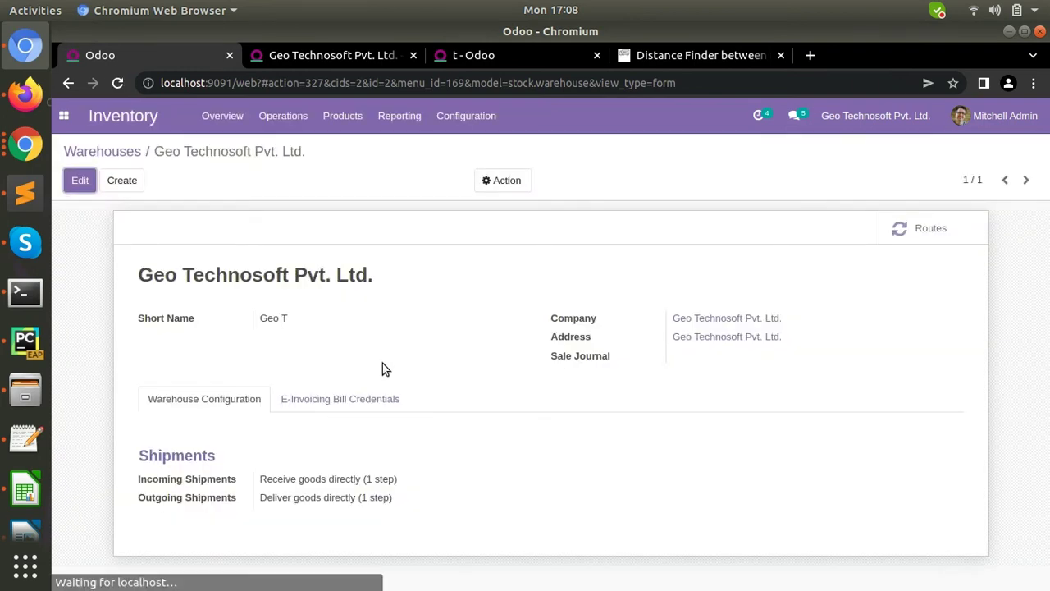
{"action": "left_click", "coordinate": [346, 402]}
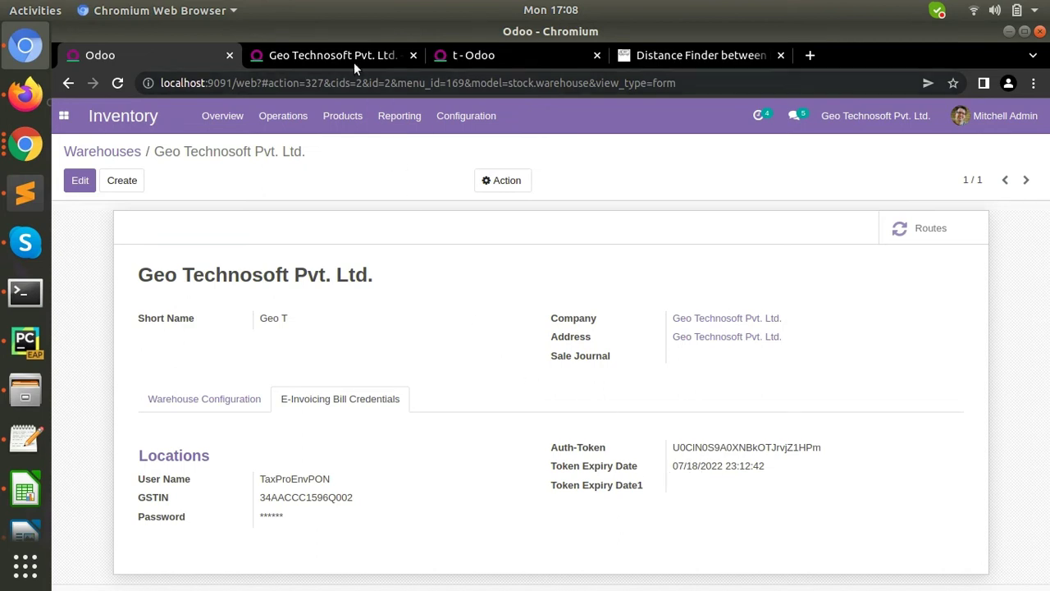
{"action": "left_click", "coordinate": [349, 60]}
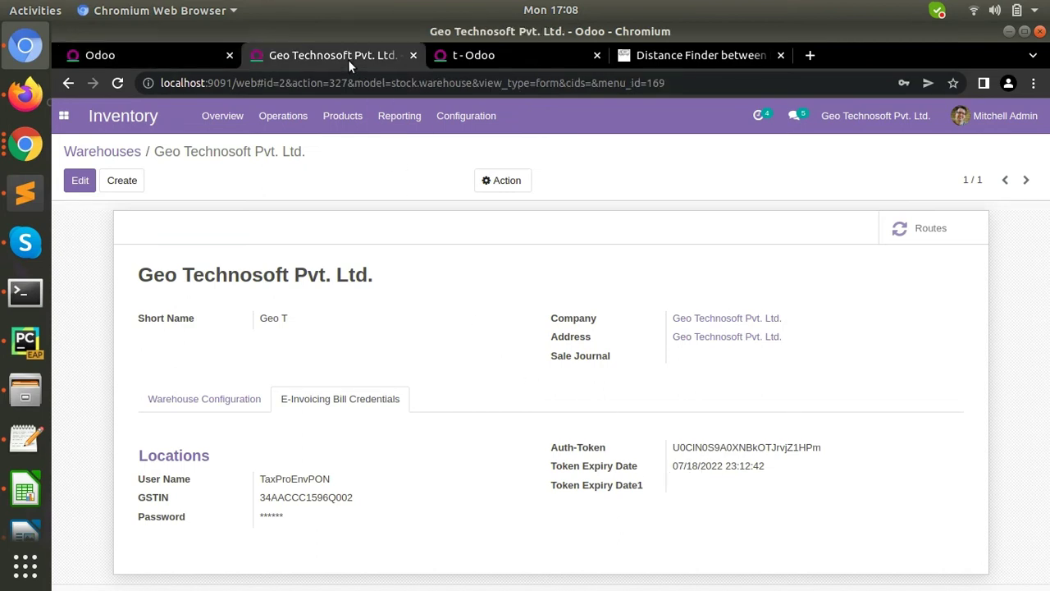
{"action": "left_click", "coordinate": [65, 116]}
- On the draft invoice after INVEW/03/22/45, tick Generate E-Invoice? and show E-Invoicing Bill Details
{"action": "left_click", "coordinate": [90, 211]}
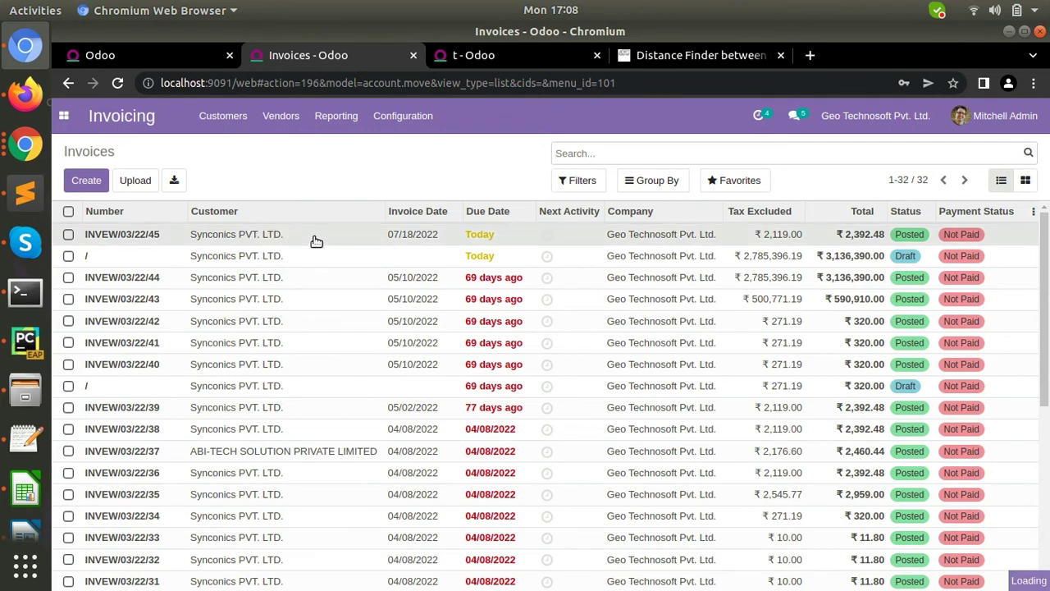
{"action": "left_click", "coordinate": [316, 240]}
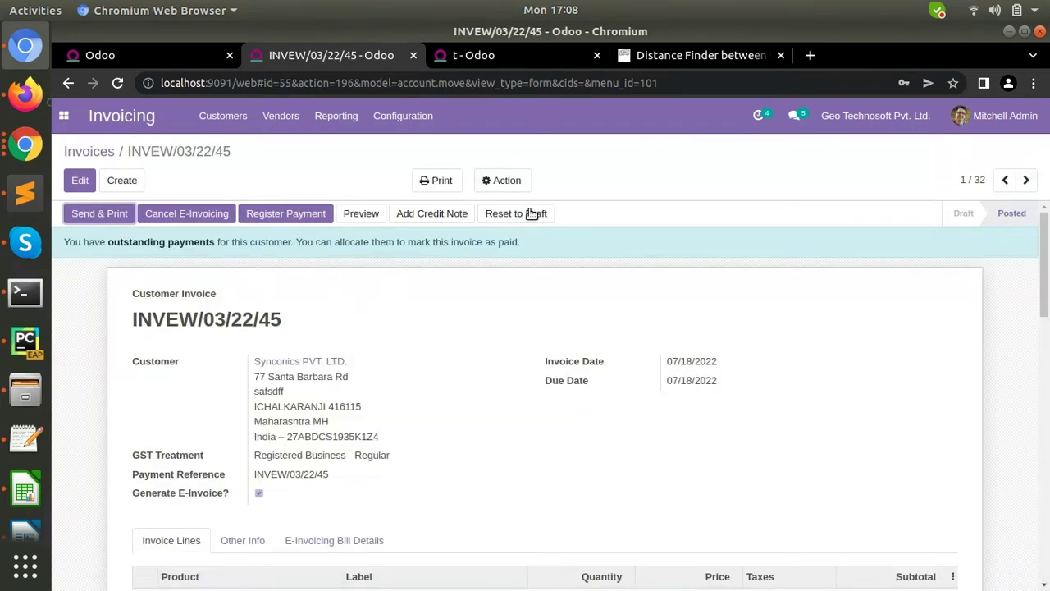
{"action": "left_click", "coordinate": [1024, 182]}
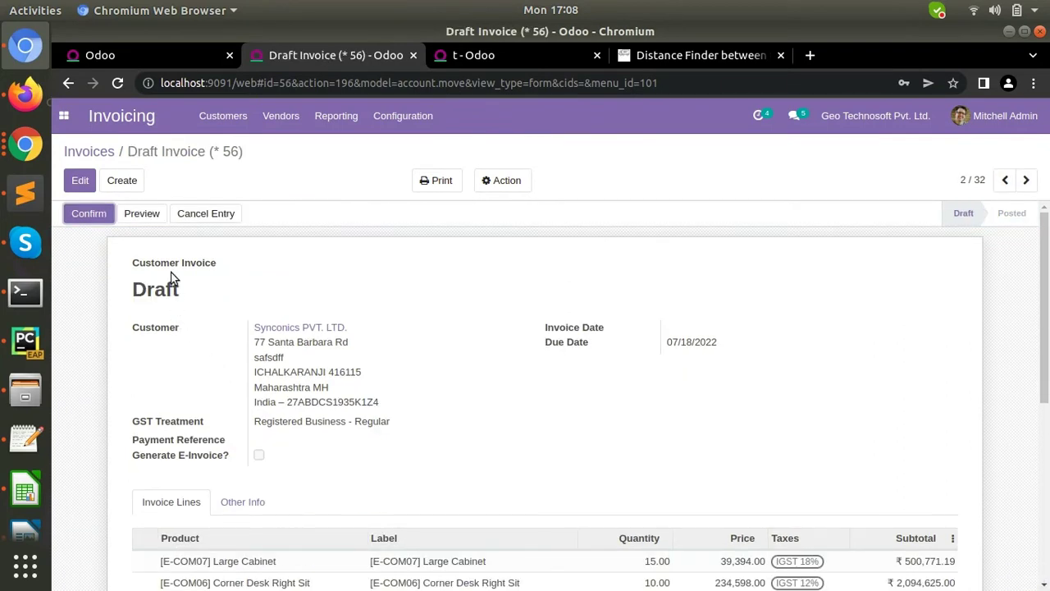
{"action": "left_click", "coordinate": [79, 182]}
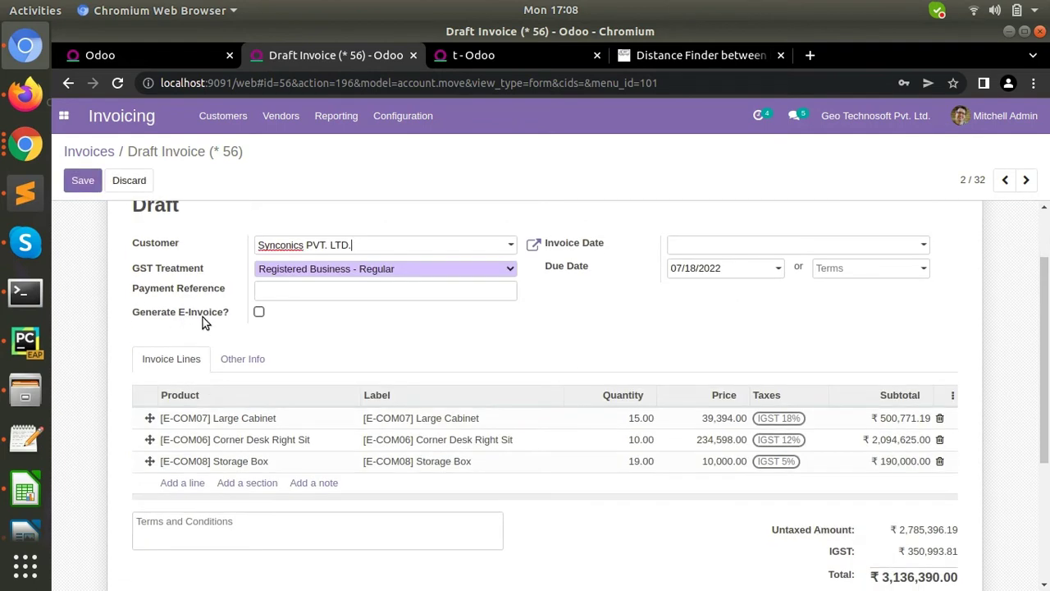
{"action": "left_click", "coordinate": [260, 313]}
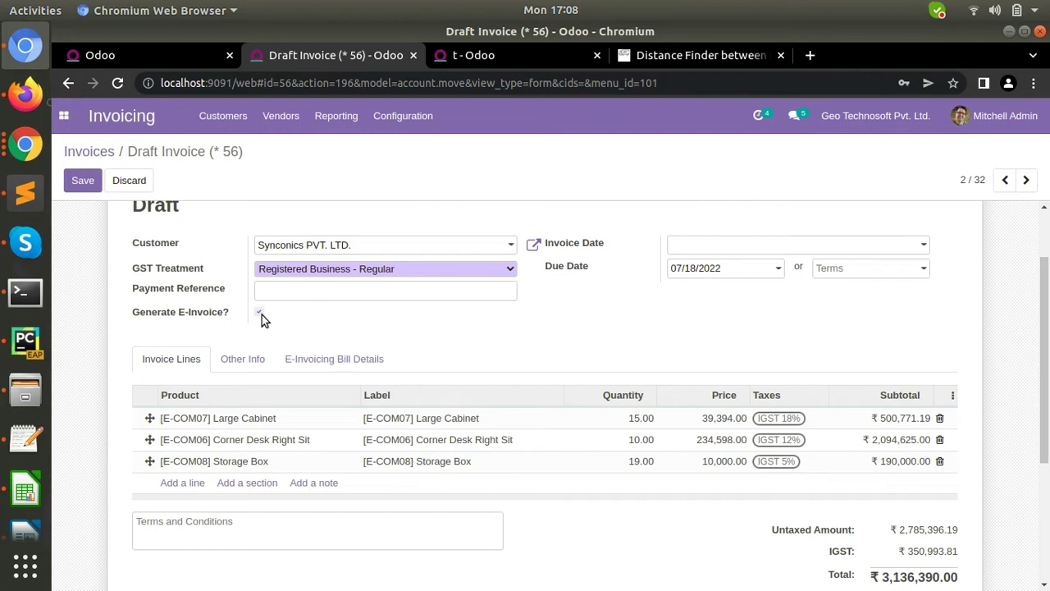
{"action": "left_click", "coordinate": [335, 367]}
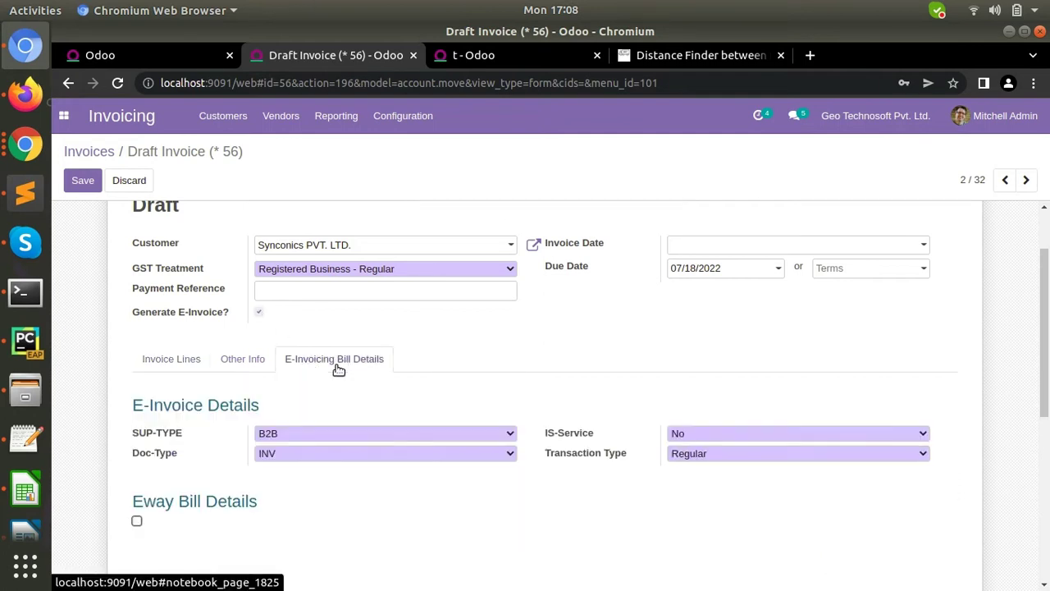
- Keep SUP-TYPE as B2B and Doc-Type as INV on the invoice
{"action": "scroll", "coordinate": [422, 396], "scroll_direction": "down", "scroll_amount": 3}
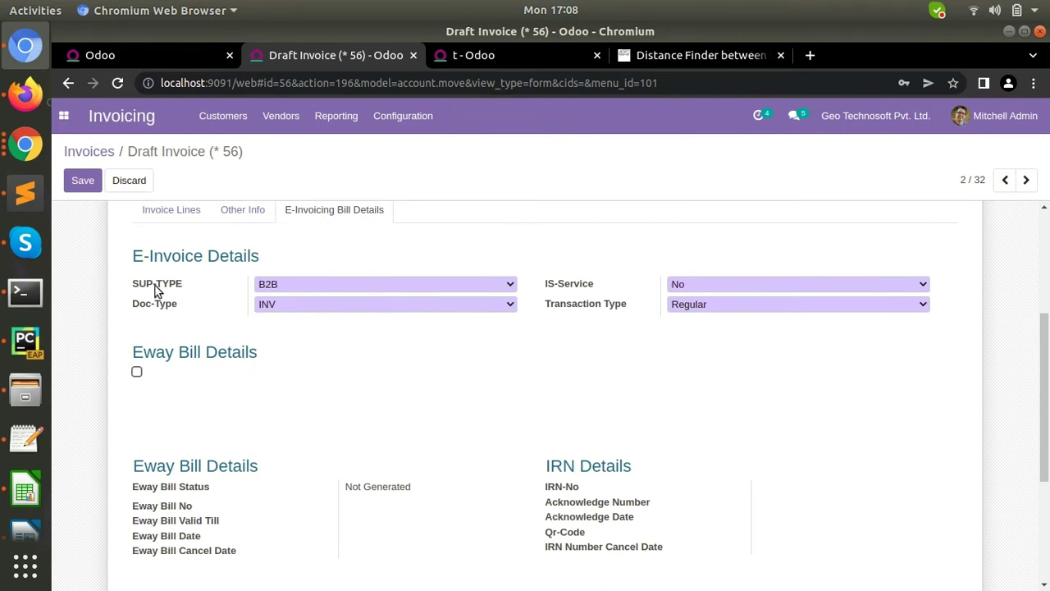
{"action": "left_click", "coordinate": [329, 287]}
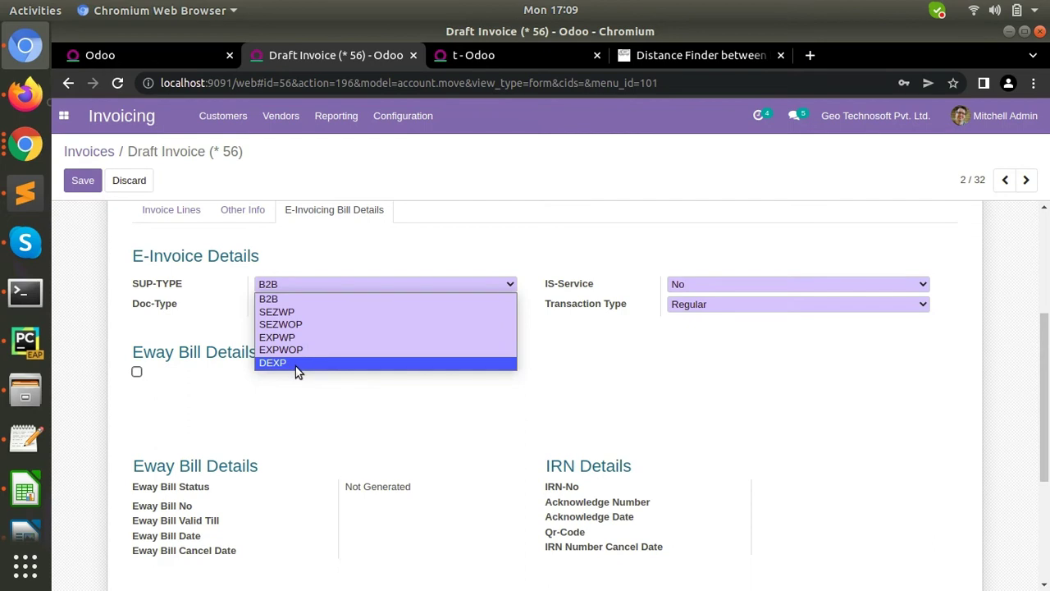
{"action": "left_click", "coordinate": [223, 340]}
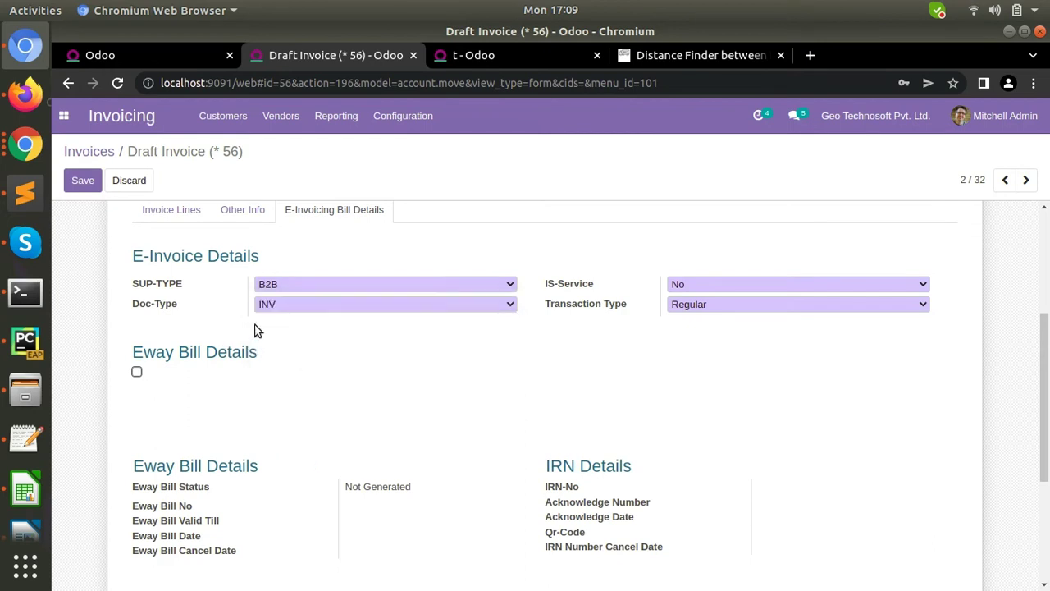
{"action": "left_click", "coordinate": [311, 306]}
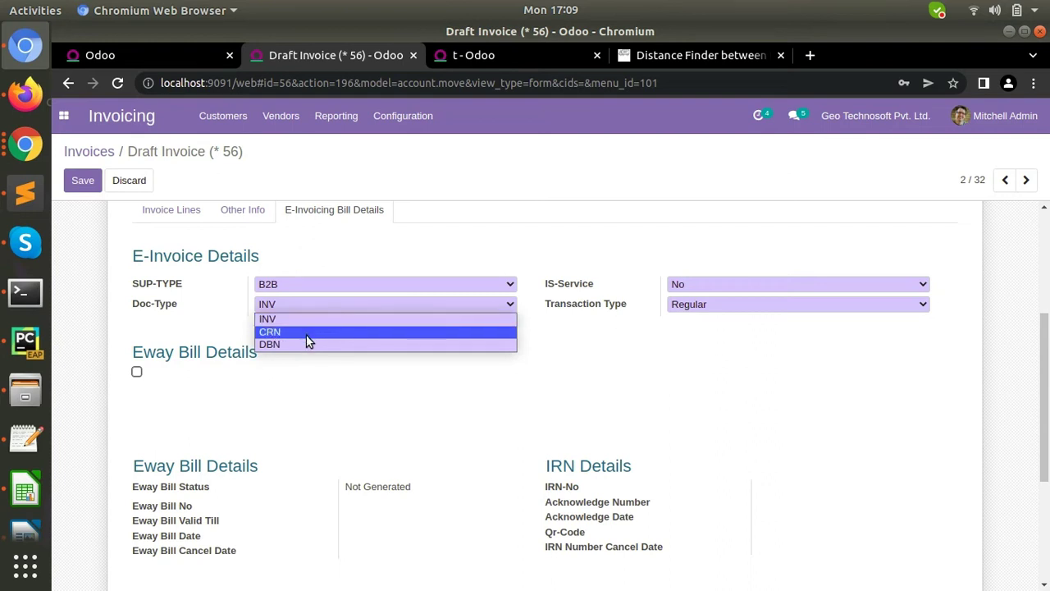
{"action": "left_click", "coordinate": [579, 343]}
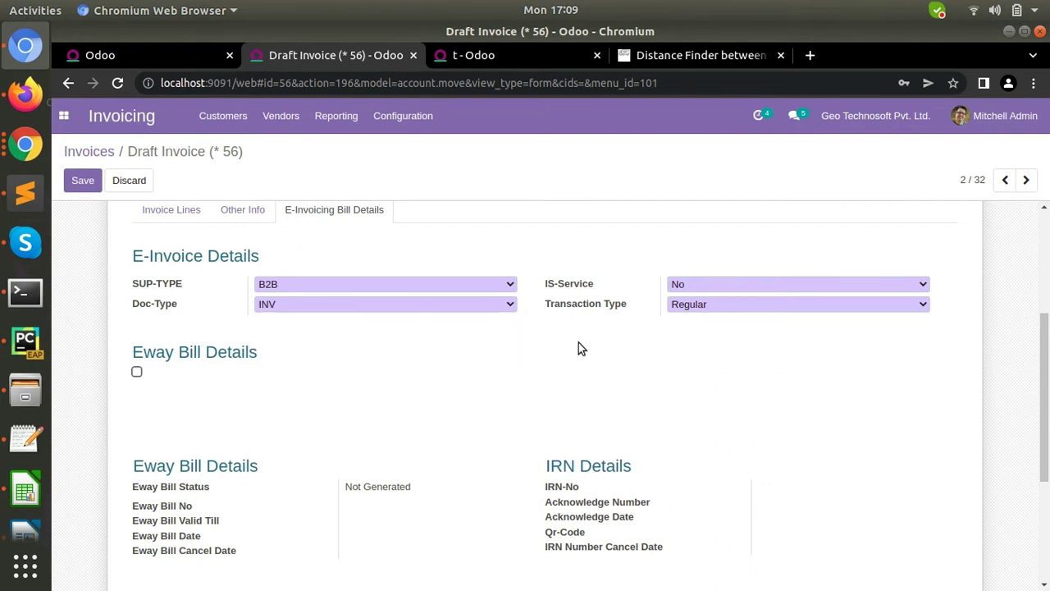
- Set IS-Service to No, keep Transaction Type Regular, and tick Eway Bill Details
{"action": "left_click", "coordinate": [759, 284]}
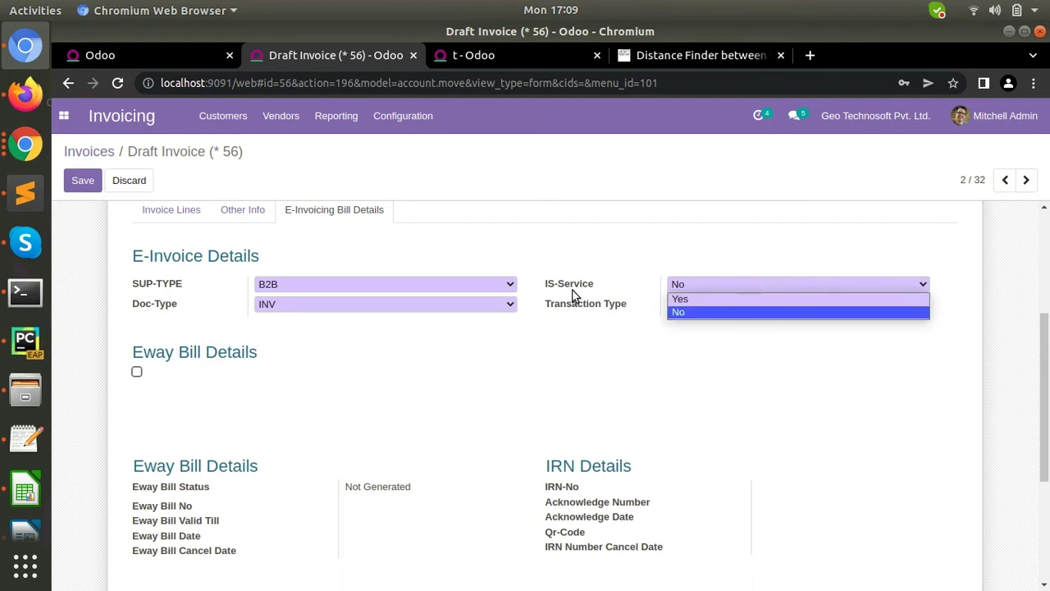
{"action": "left_click", "coordinate": [700, 301]}
{"action": "left_click", "coordinate": [737, 284]}
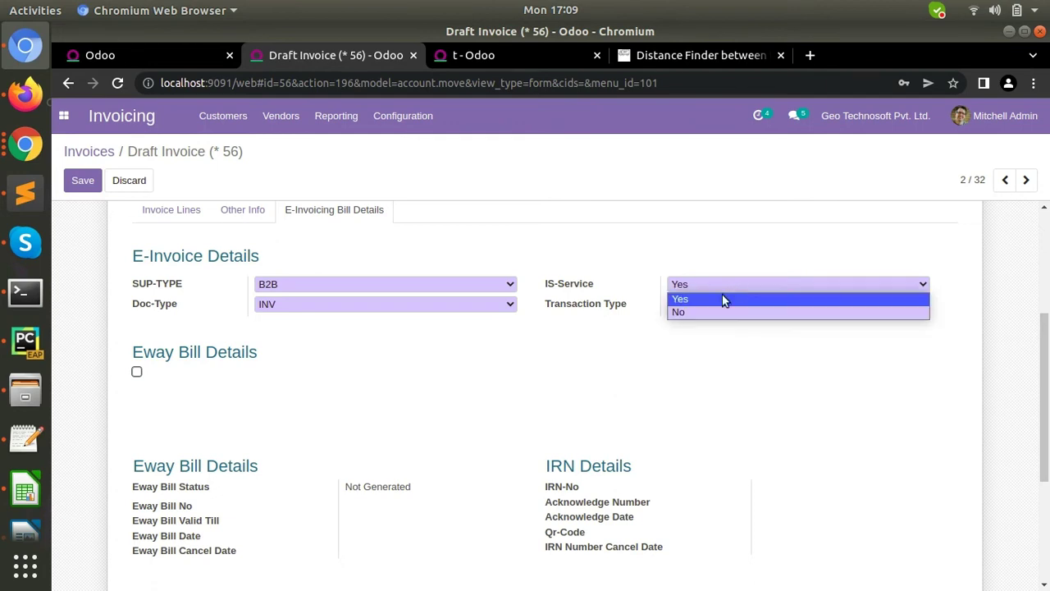
{"action": "left_click", "coordinate": [713, 328]}
{"action": "left_click", "coordinate": [736, 303]}
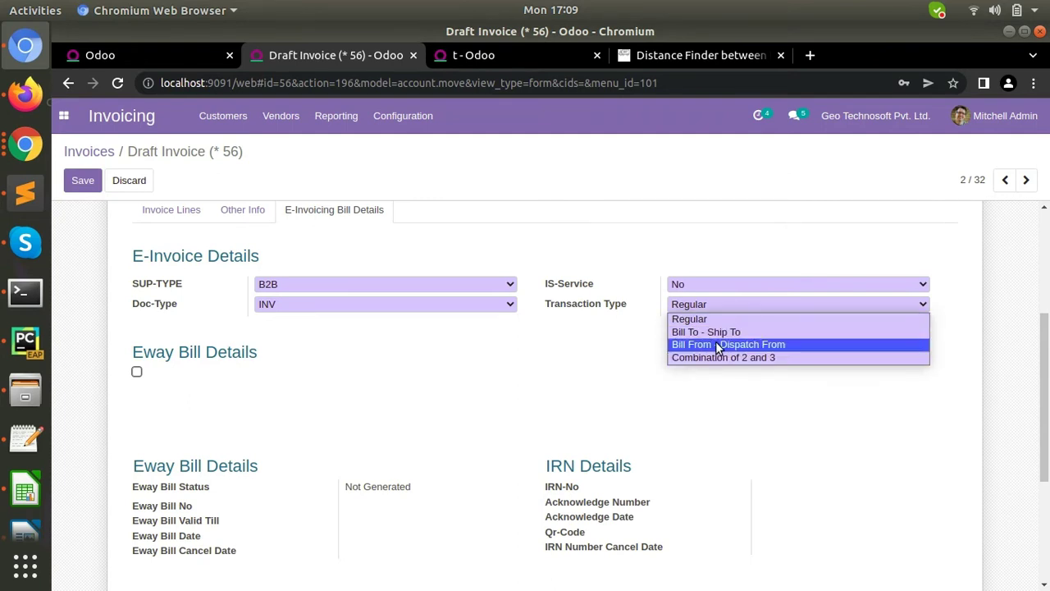
{"action": "left_click", "coordinate": [598, 360]}
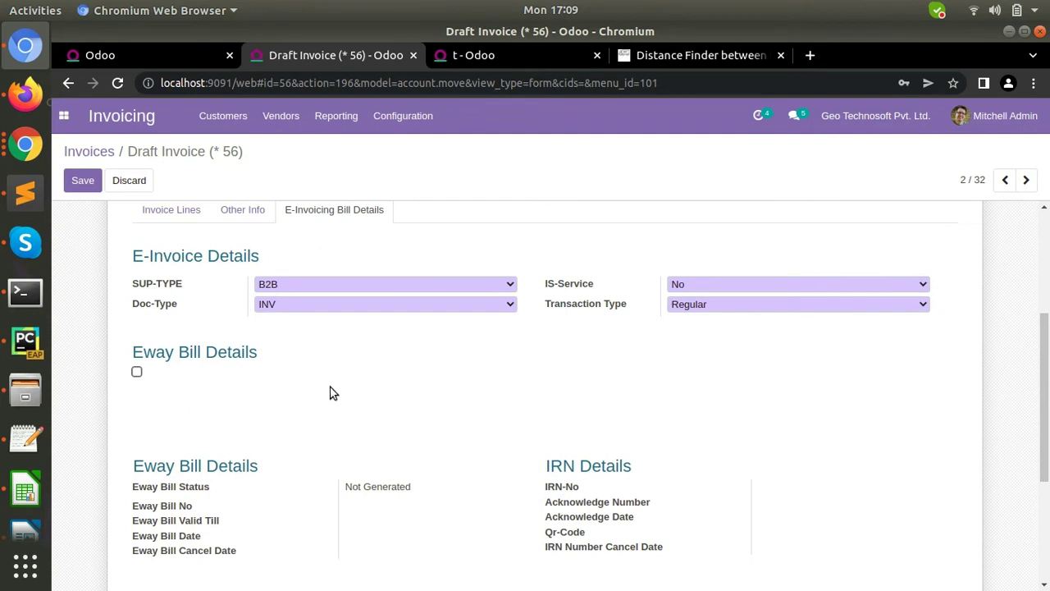
{"action": "left_click", "coordinate": [136, 373]}
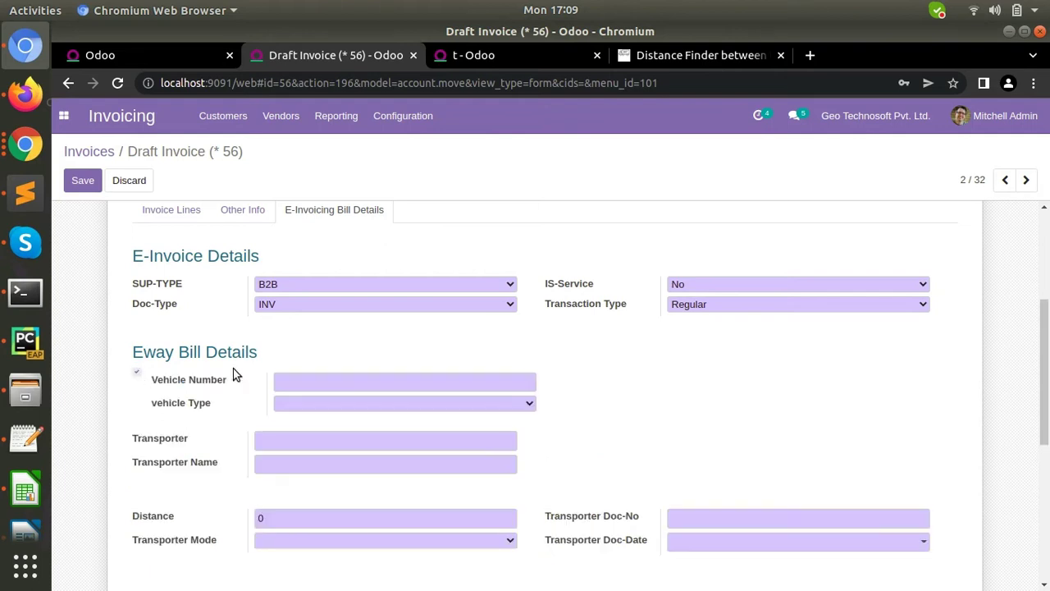
{"action": "scroll", "coordinate": [232, 373], "scroll_direction": "down", "scroll_amount": 3}
{"action": "scroll", "coordinate": [233, 374], "scroll_direction": "up", "scroll_amount": 1}
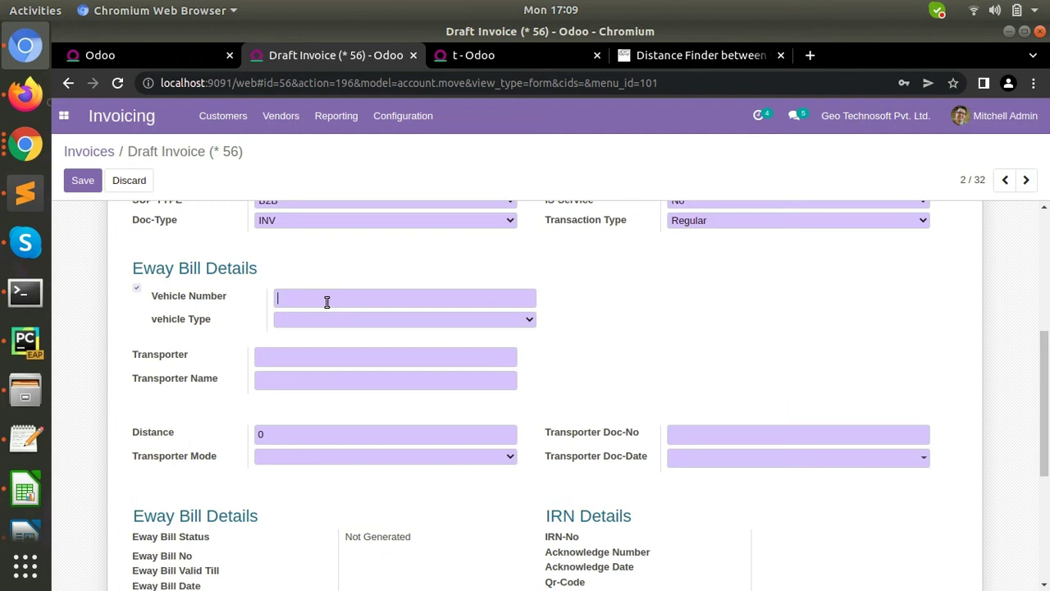
{"action": "left_click", "coordinate": [353, 319]}
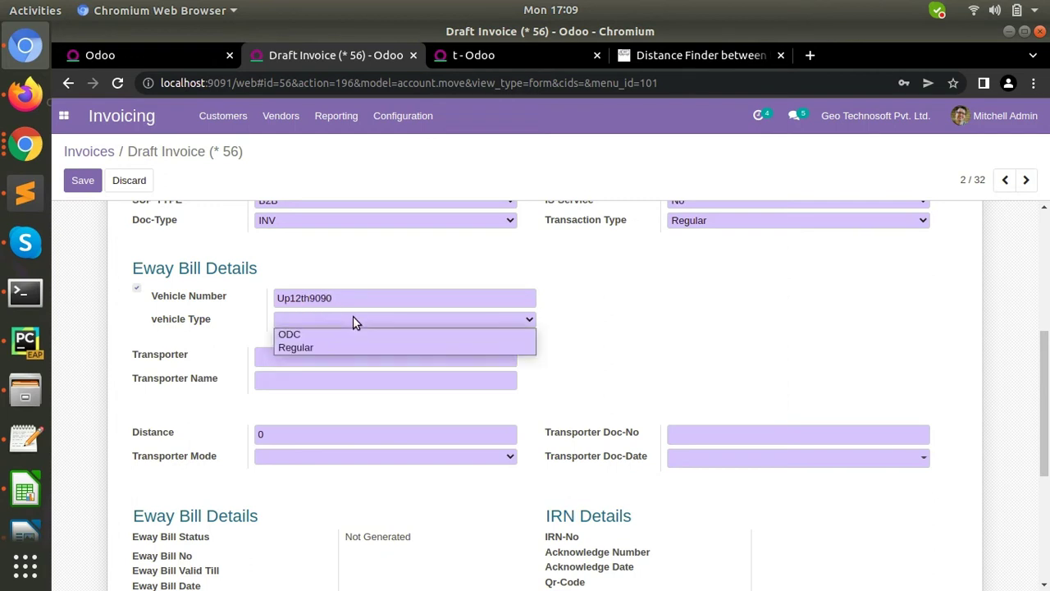
{"action": "left_click", "coordinate": [329, 348]}
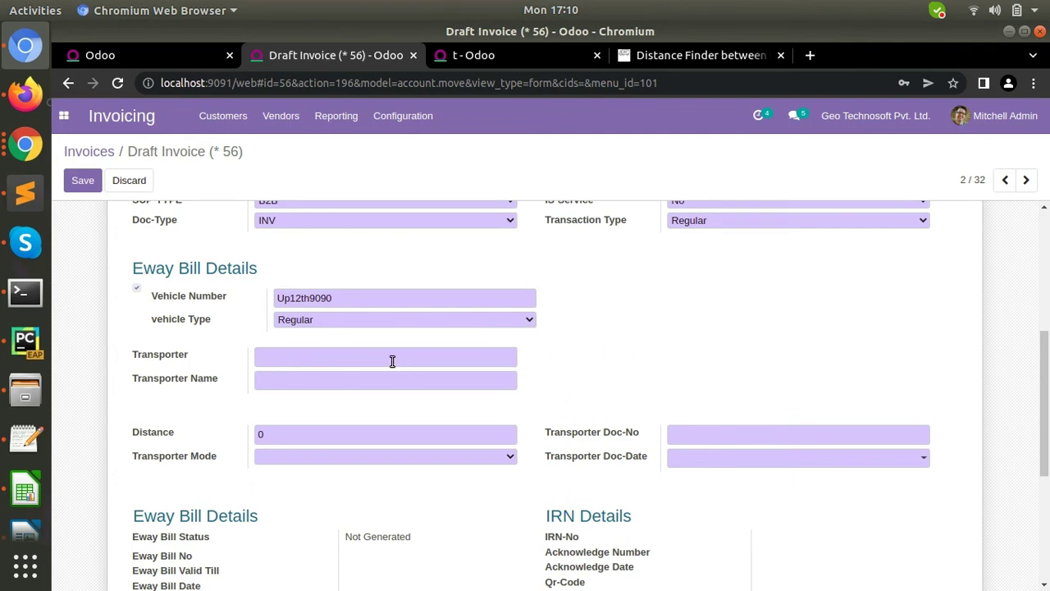
{"action": "left_click", "coordinate": [384, 361]}
- Duplicate the tab, open posted invoice INVEW/03/22/45, and copy its transporter ID into the draft
{"action": "right_click", "coordinate": [337, 54]}
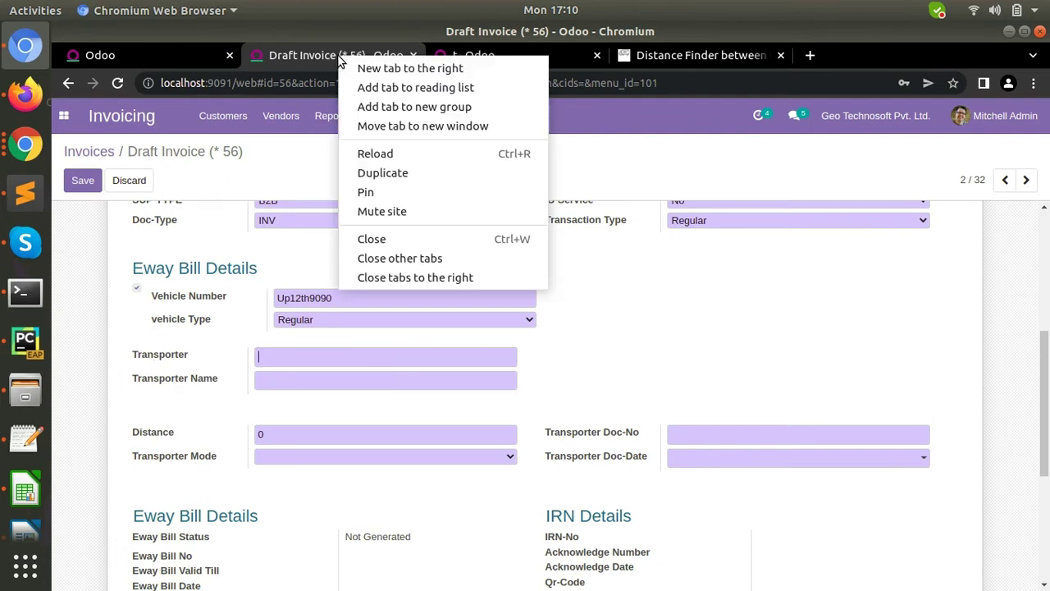
{"action": "left_click", "coordinate": [407, 173]}
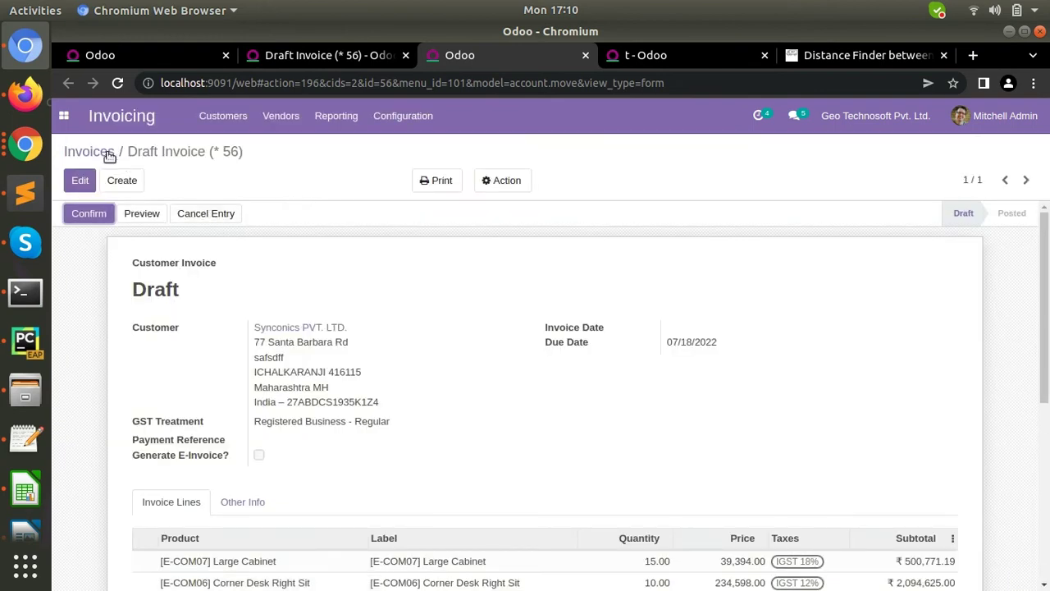
{"action": "left_click", "coordinate": [103, 153]}
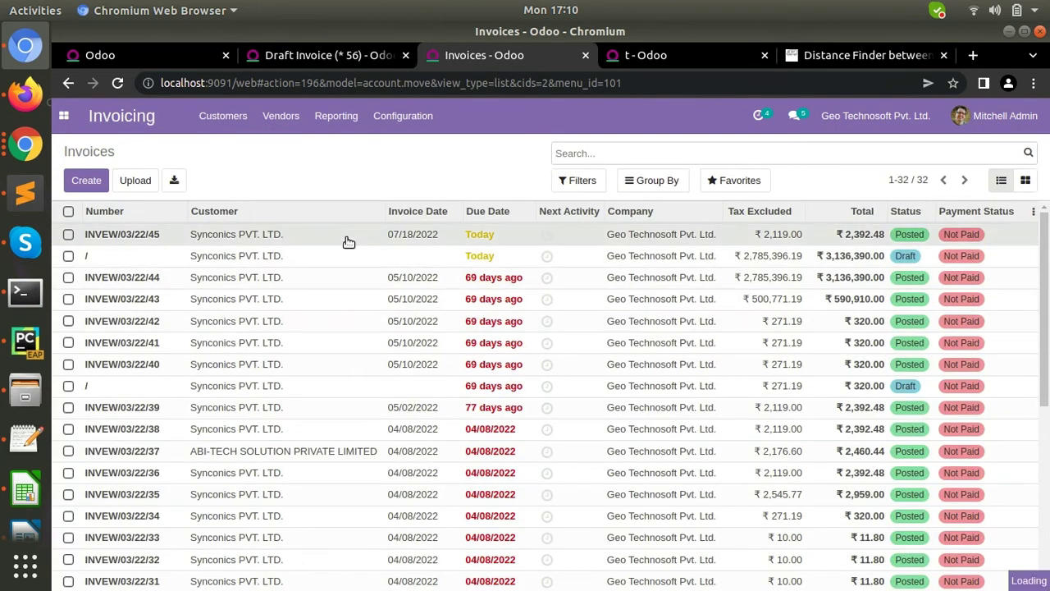
{"action": "key", "text": "Return"}
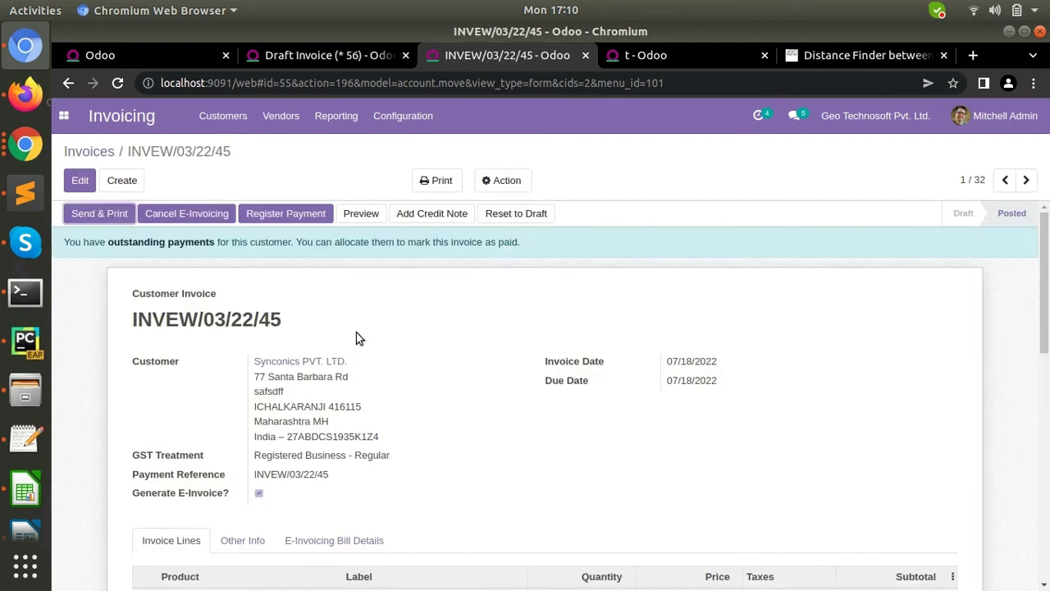
{"action": "scroll", "coordinate": [410, 442], "scroll_direction": "down", "scroll_amount": 5}
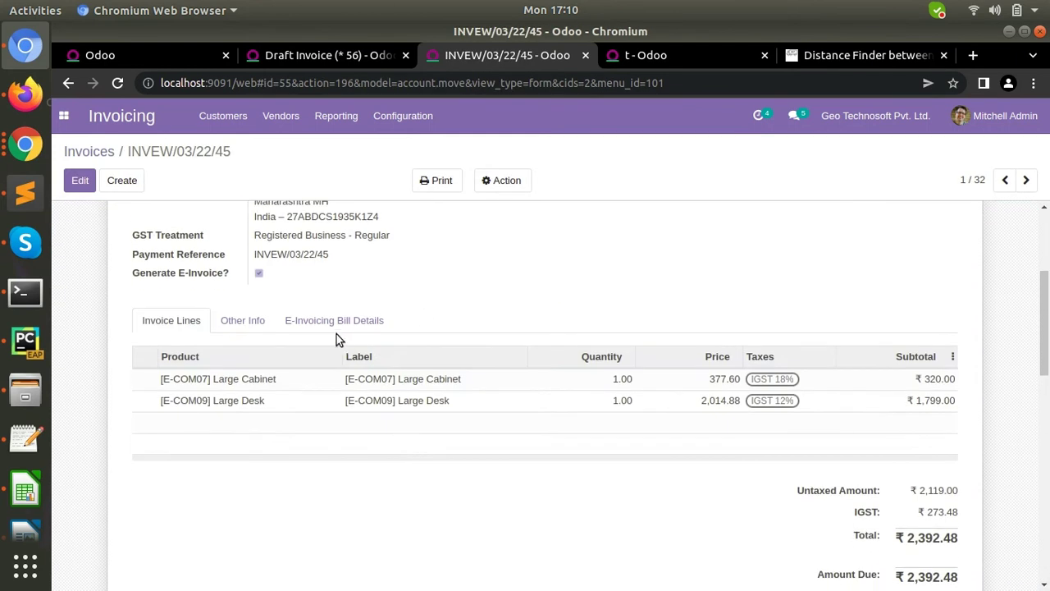
{"action": "left_click", "coordinate": [328, 318]}
{"action": "scroll", "coordinate": [375, 476], "scroll_direction": "down", "scroll_amount": 4}
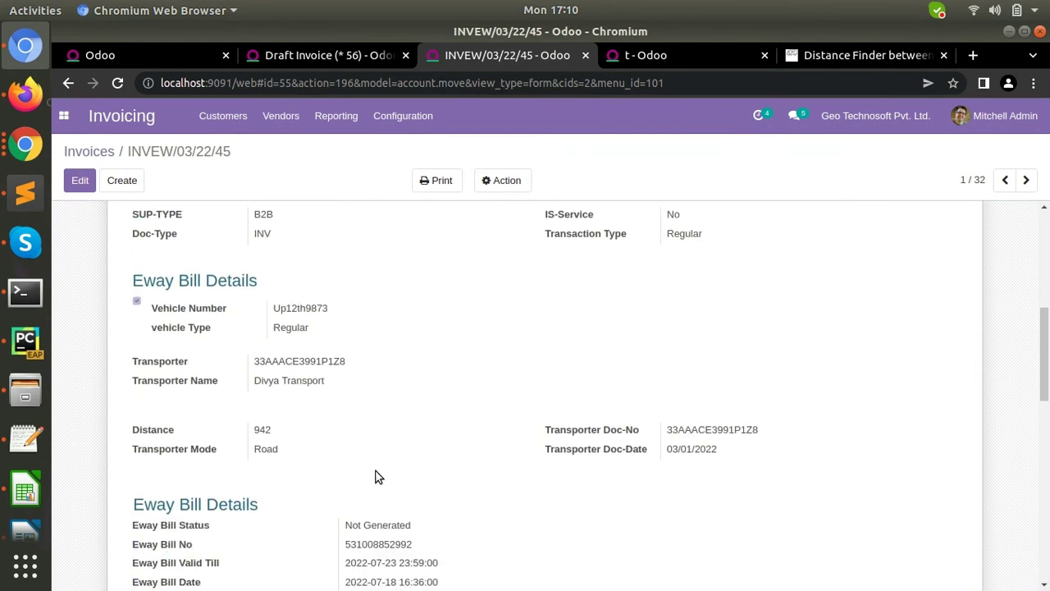
{"action": "double_click", "coordinate": [306, 358]}
{"action": "key", "text": "ctrl+c"}
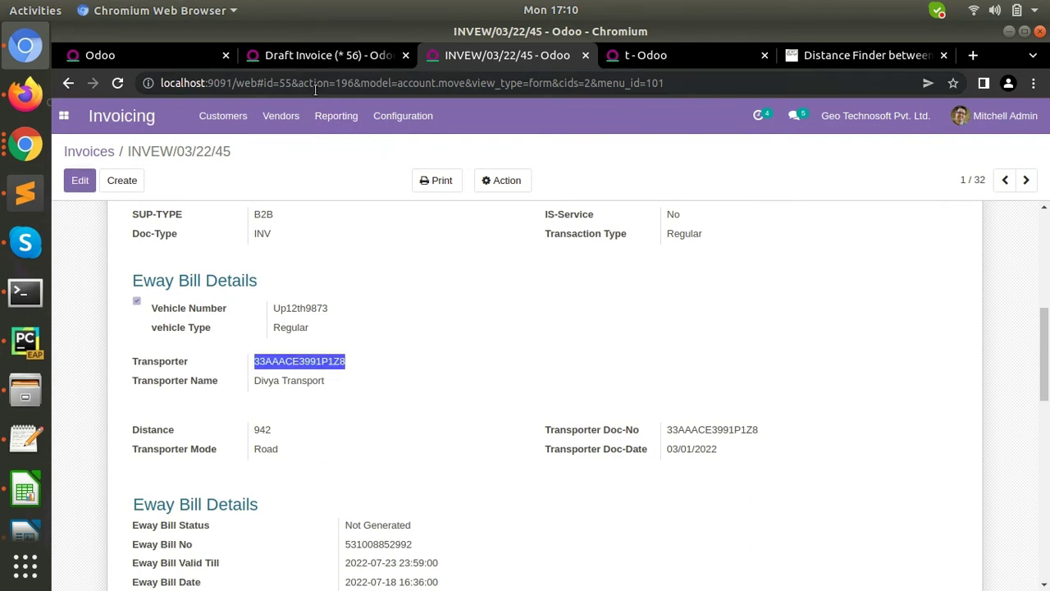
{"action": "left_click", "coordinate": [298, 59]}
{"action": "key", "text": "ctrl+v"}
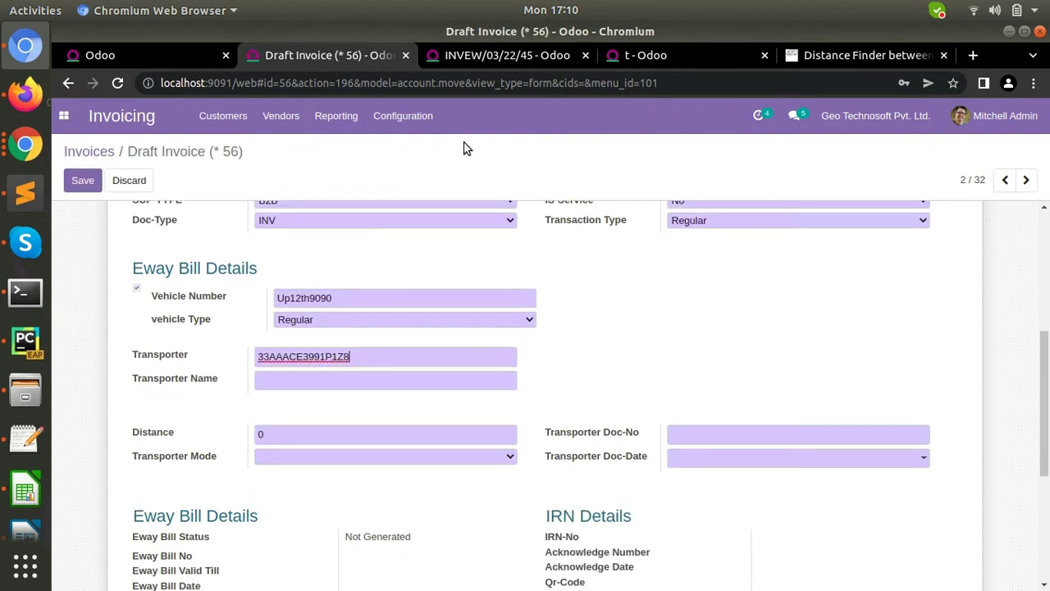
- Copy the transporter name into the draft and reuse the transporter ID as the Doc-No
{"action": "left_click", "coordinate": [514, 54]}
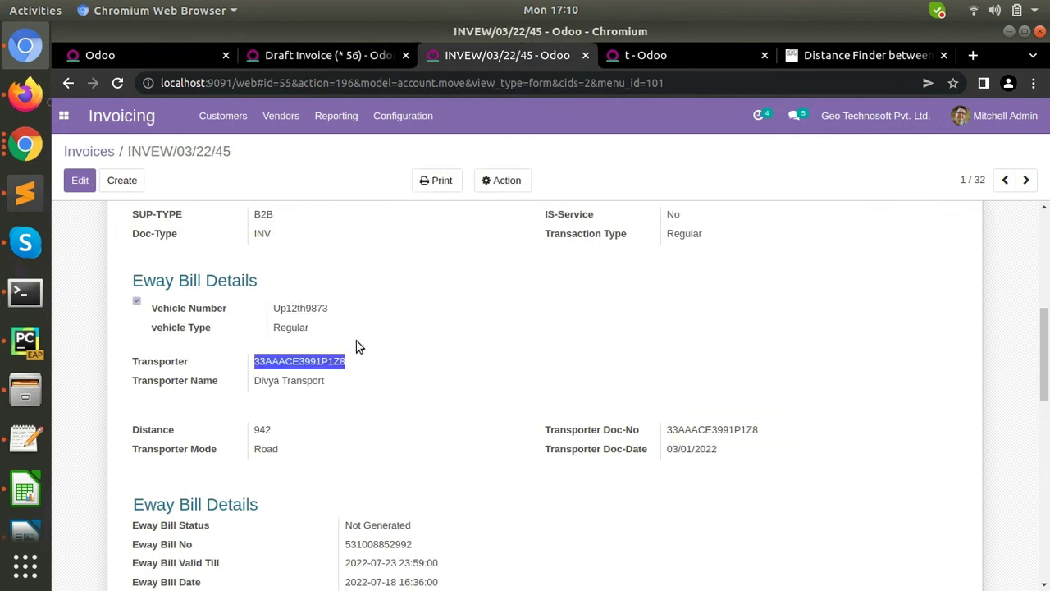
{"action": "triple_click", "coordinate": [289, 380]}
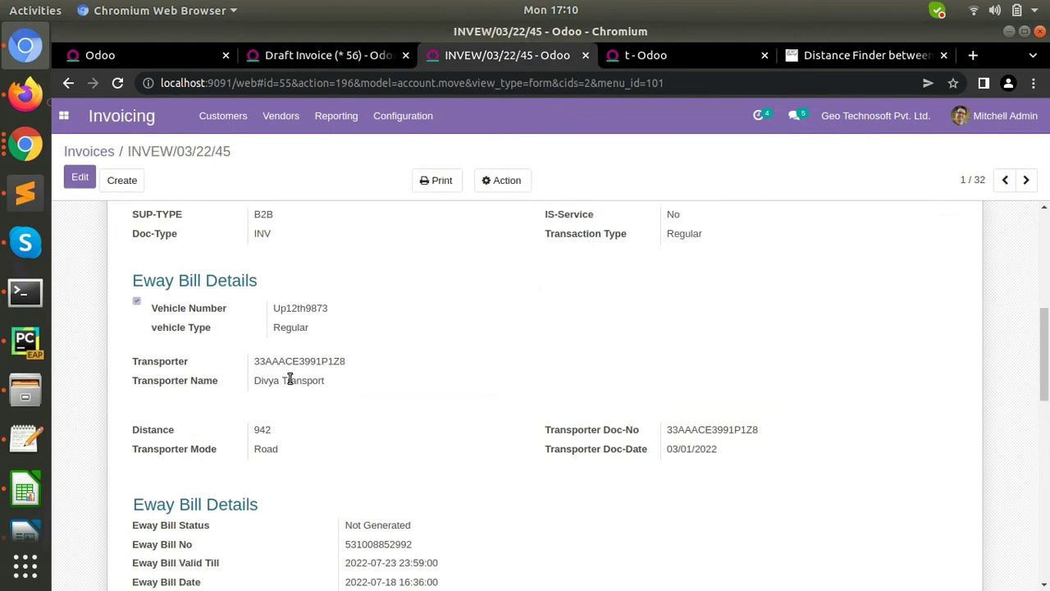
{"action": "triple_click", "coordinate": [290, 380]}
{"action": "key", "text": "ctrl+c"}
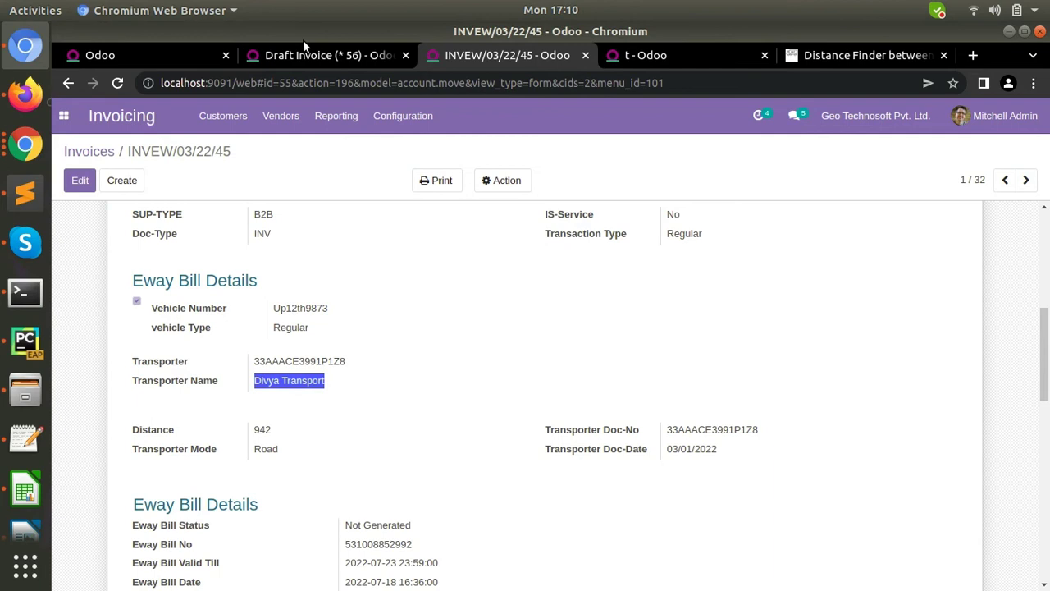
{"action": "left_click", "coordinate": [312, 55]}
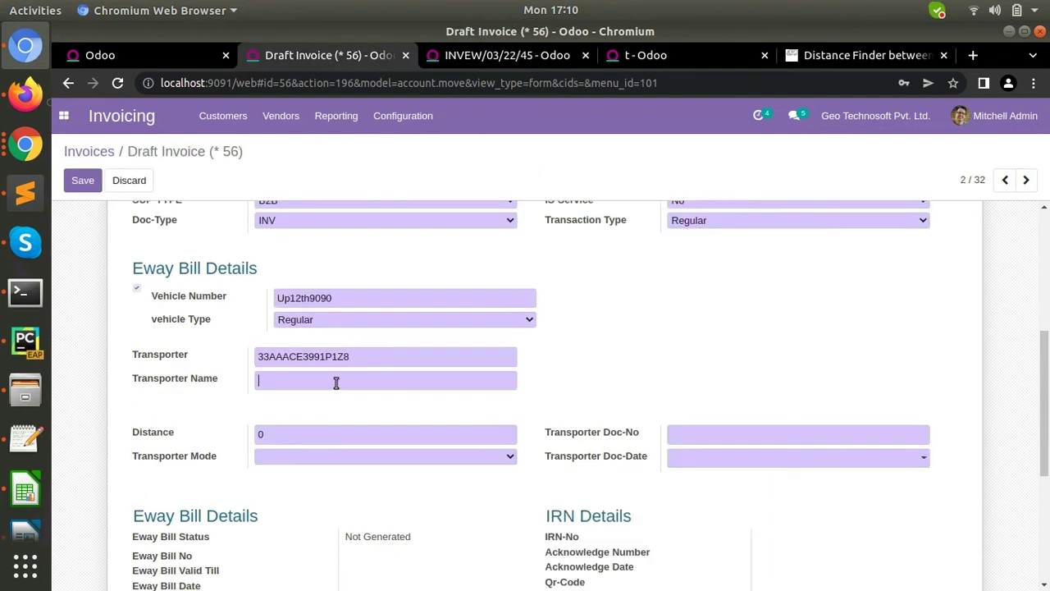
{"action": "key", "text": "ctrl+v"}
{"action": "triple_click", "coordinate": [387, 359]}
{"action": "key", "text": "ctrl+c"}
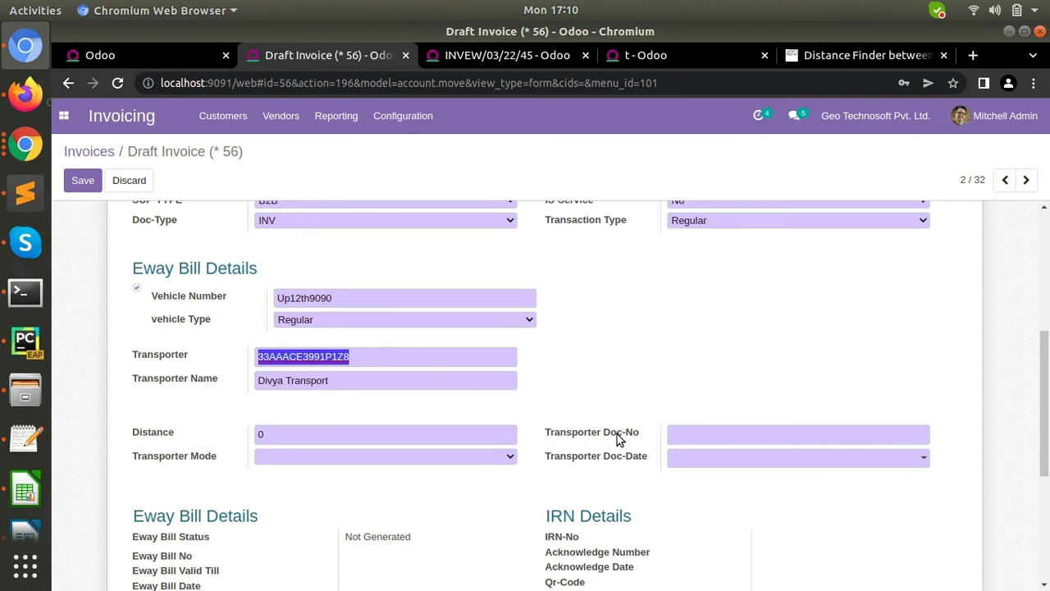
{"action": "left_click", "coordinate": [688, 431]}
{"action": "key", "text": "ctrl+v"}
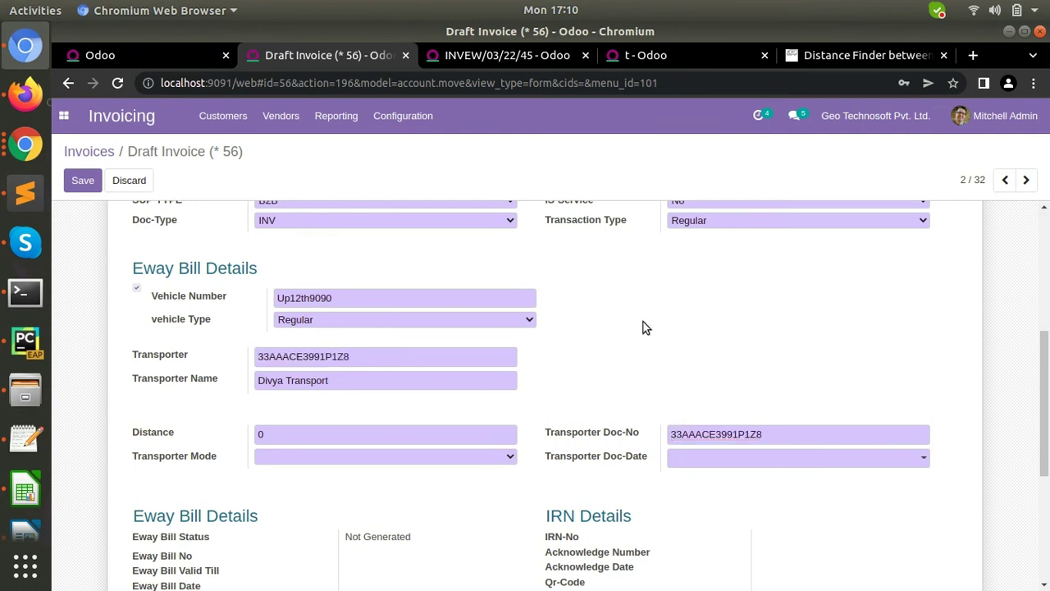
- Set the transporter Doc-Date to 03/01/2022
{"action": "left_click", "coordinate": [521, 55]}
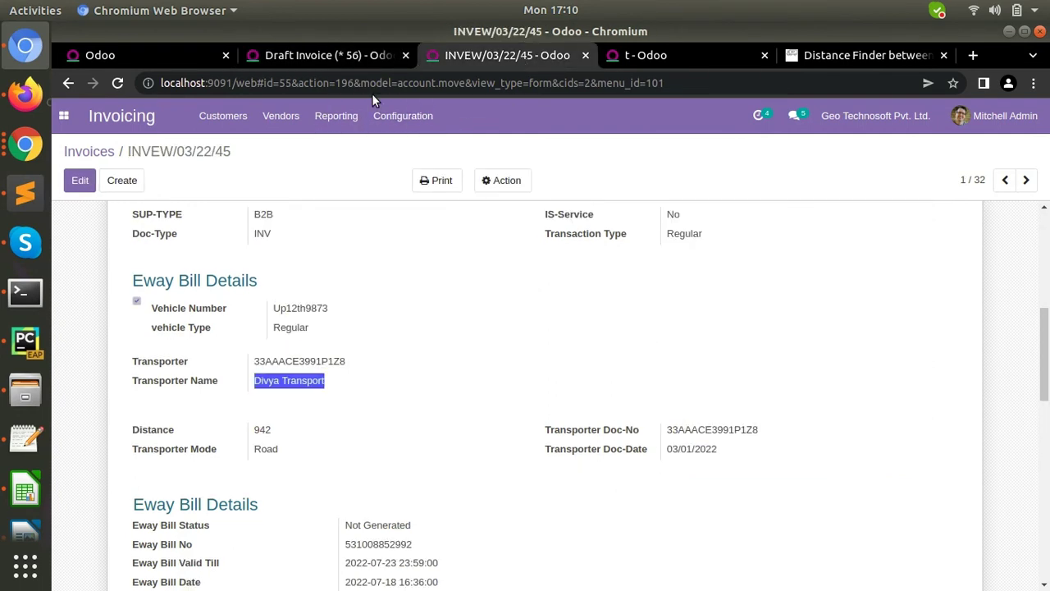
{"action": "left_click", "coordinate": [313, 55]}
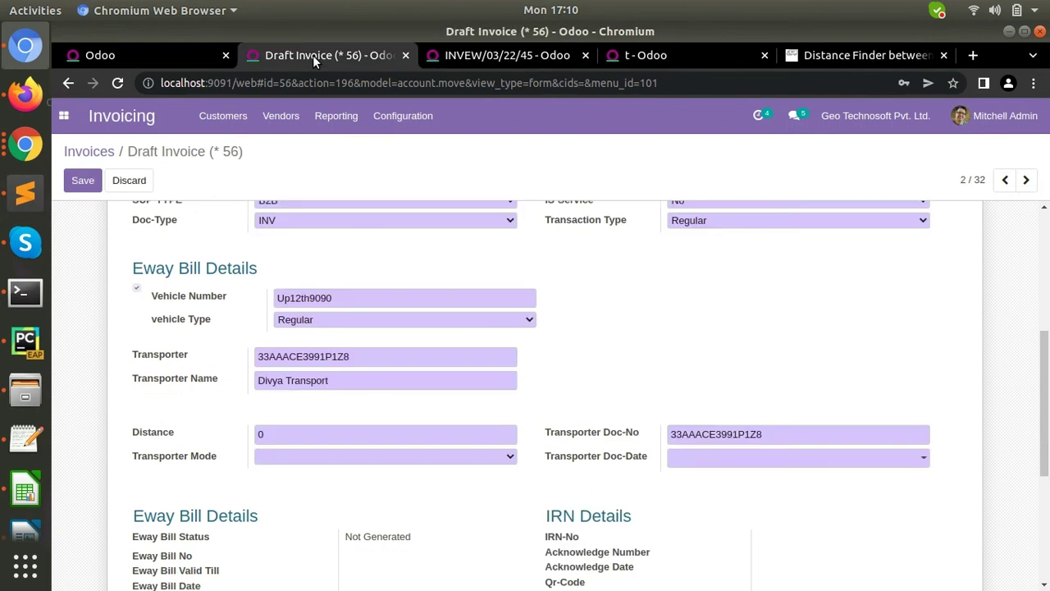
{"action": "left_click", "coordinate": [771, 462]}
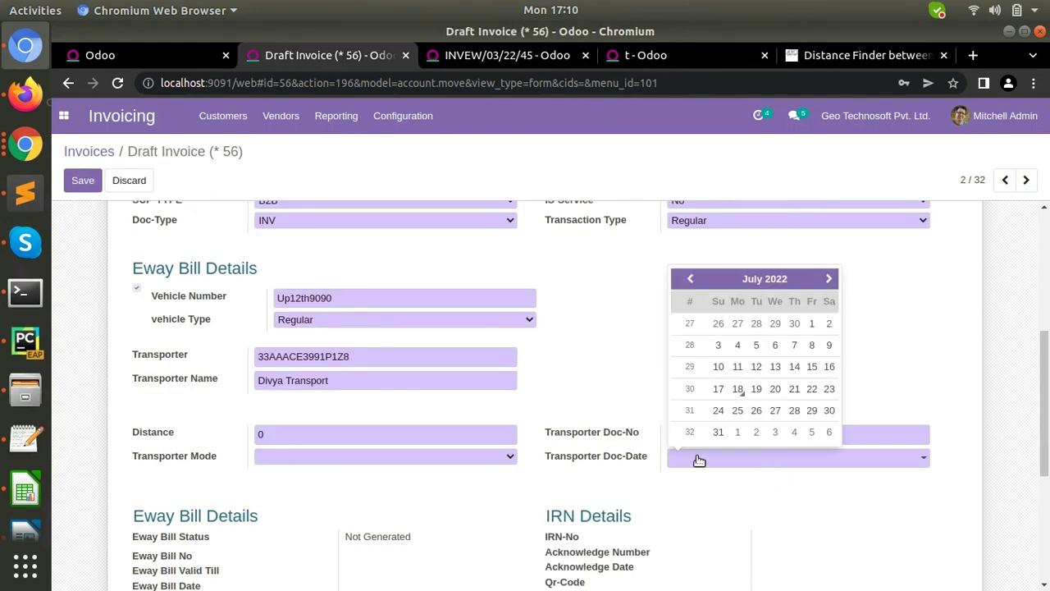
{"action": "left_click", "coordinate": [691, 279]}
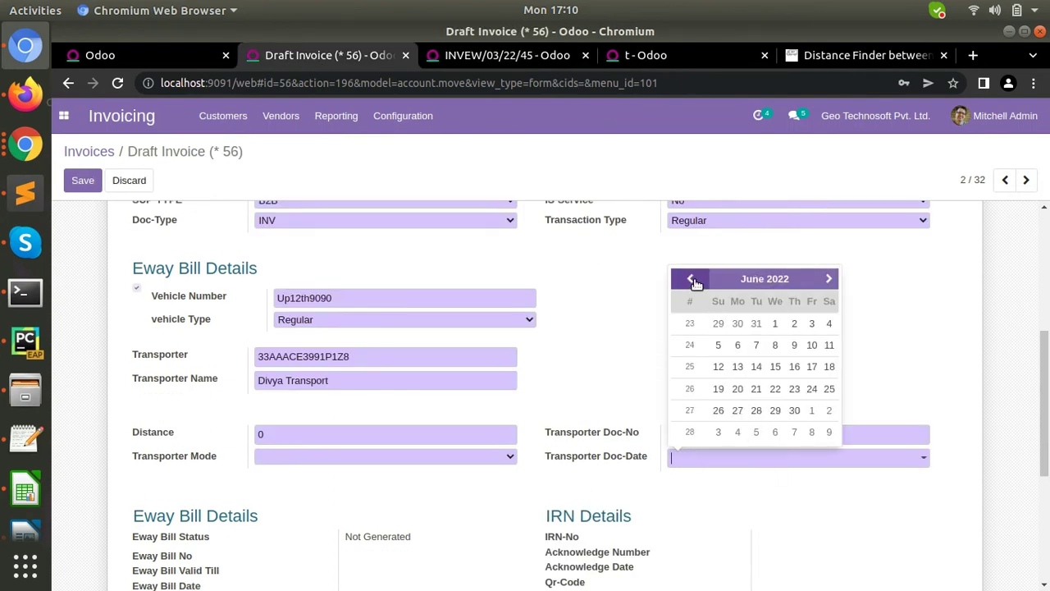
{"action": "left_click", "coordinate": [693, 280]}
{"action": "left_click", "coordinate": [693, 280]}
{"action": "left_click", "coordinate": [693, 279]}
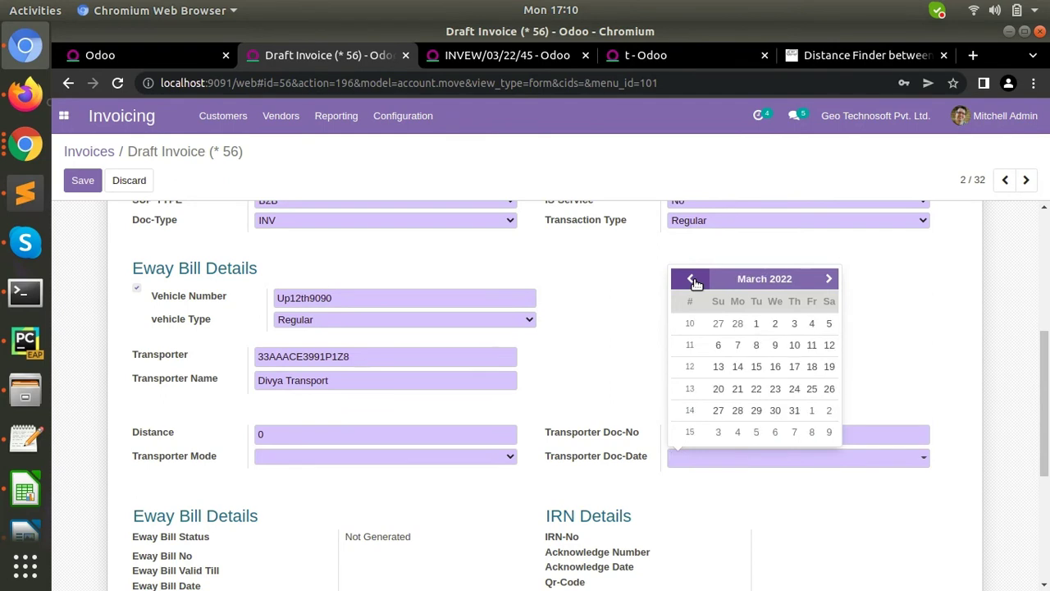
{"action": "left_click", "coordinate": [756, 323]}
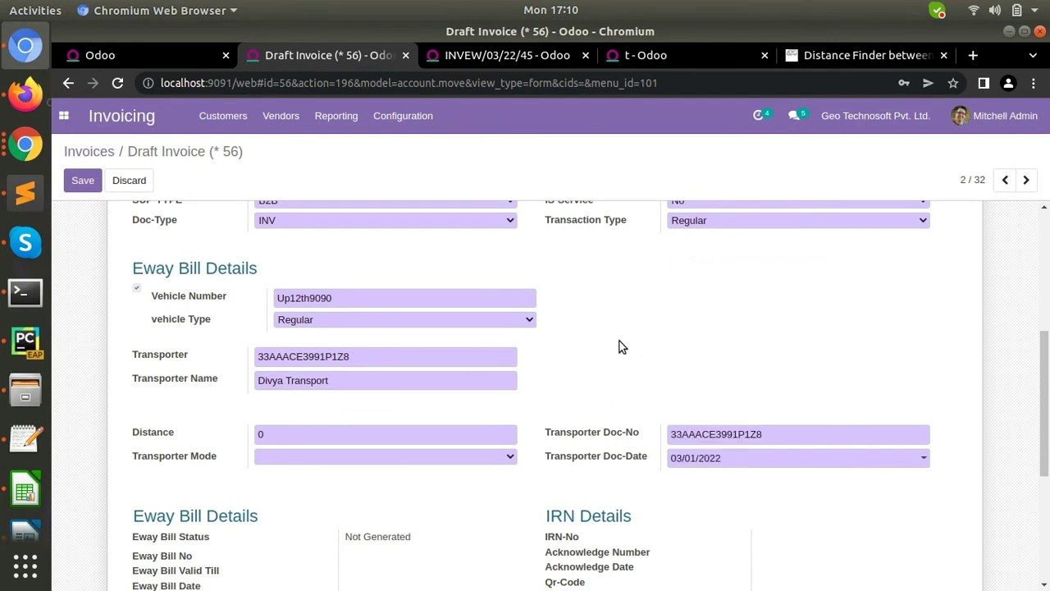
{"action": "left_click", "coordinate": [274, 437]}
- Enter a distance of 9412 and set the transporter mode to Road
{"action": "scroll", "coordinate": [551, 357], "scroll_direction": "up", "scroll_amount": 5}
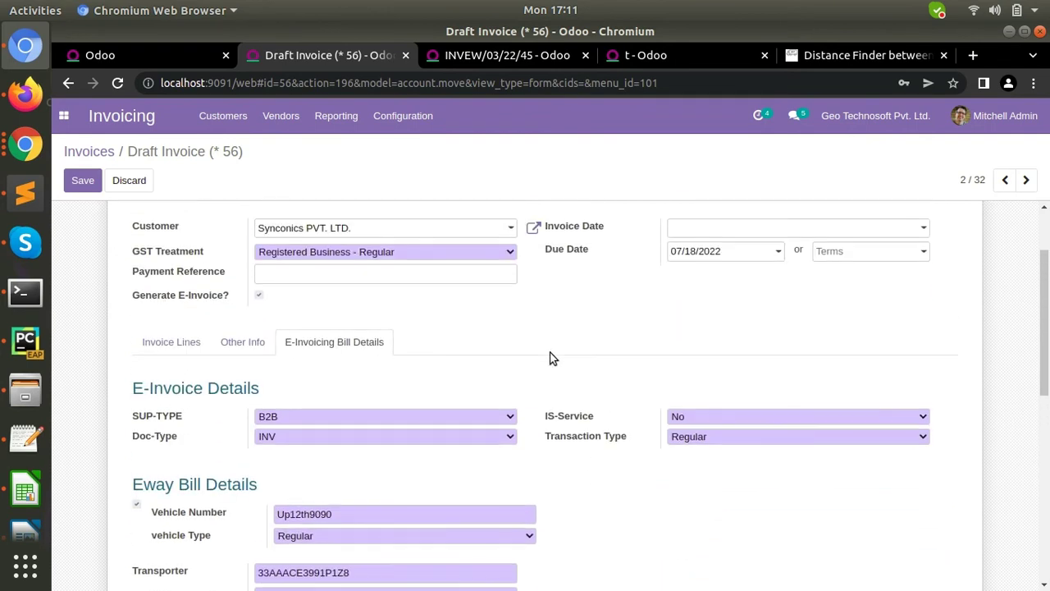
{"action": "scroll", "coordinate": [551, 356], "scroll_direction": "down", "scroll_amount": 6}
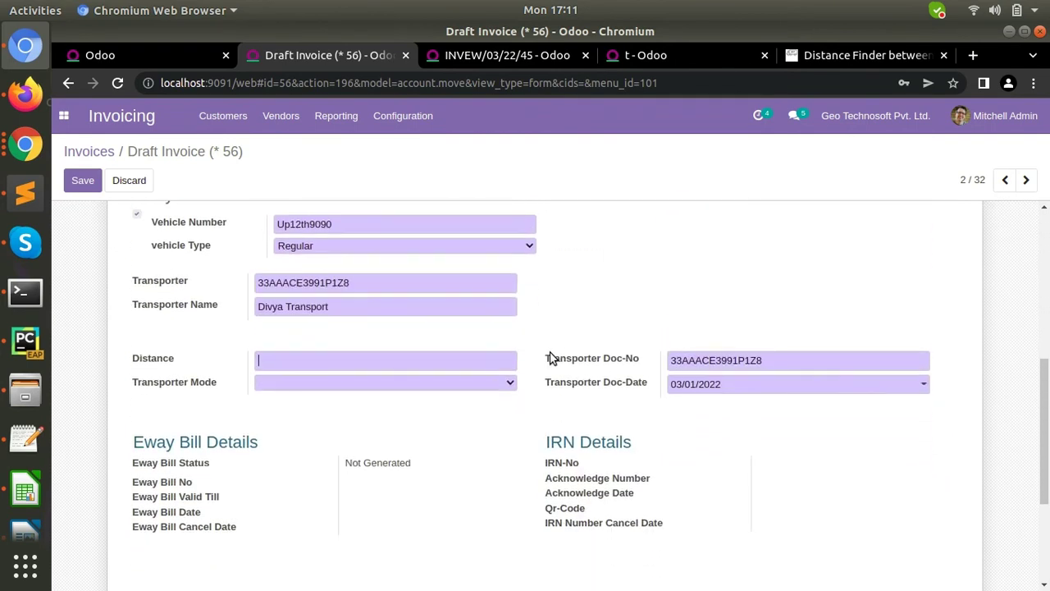
{"action": "type", "text": "9412"}
{"action": "left_click", "coordinate": [462, 382]}
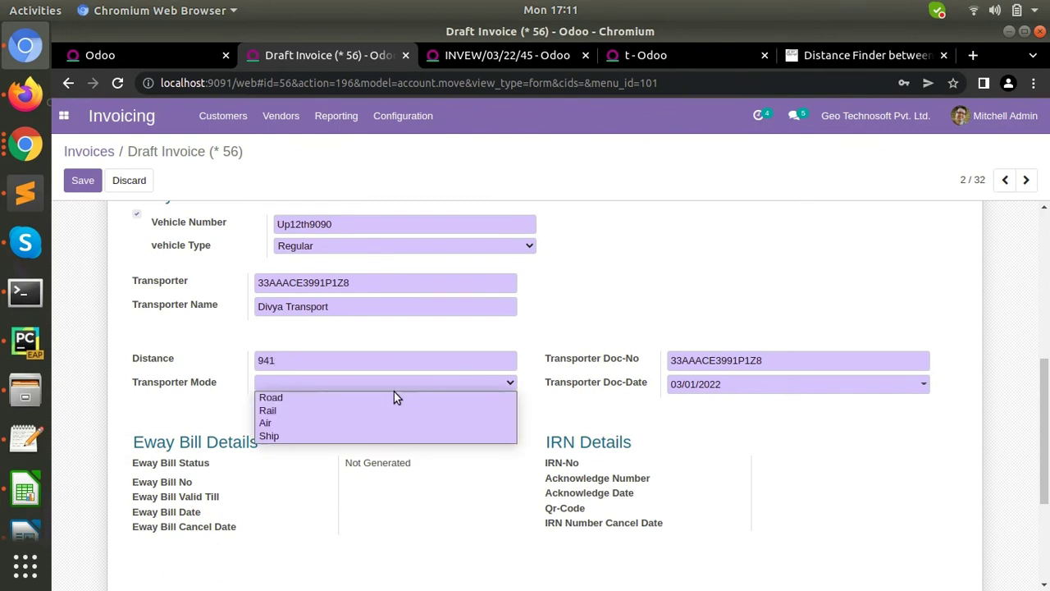
{"action": "left_click", "coordinate": [354, 398]}
- Save the draft invoice
{"action": "scroll", "coordinate": [235, 374], "scroll_direction": "up", "scroll_amount": 4}
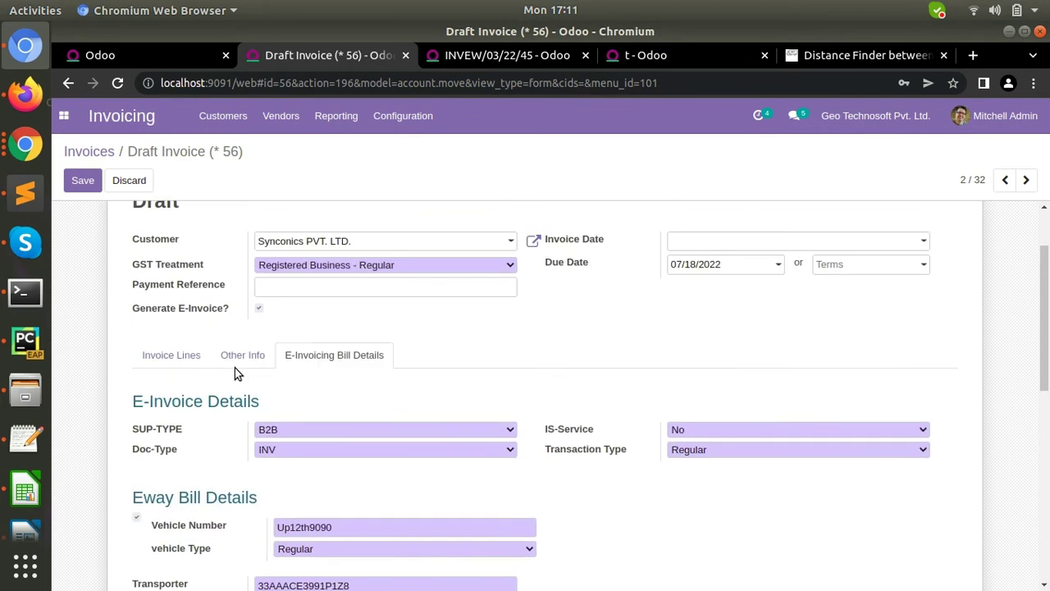
{"action": "scroll", "coordinate": [234, 373], "scroll_direction": "up", "scroll_amount": 2}
{"action": "left_click", "coordinate": [83, 180]}
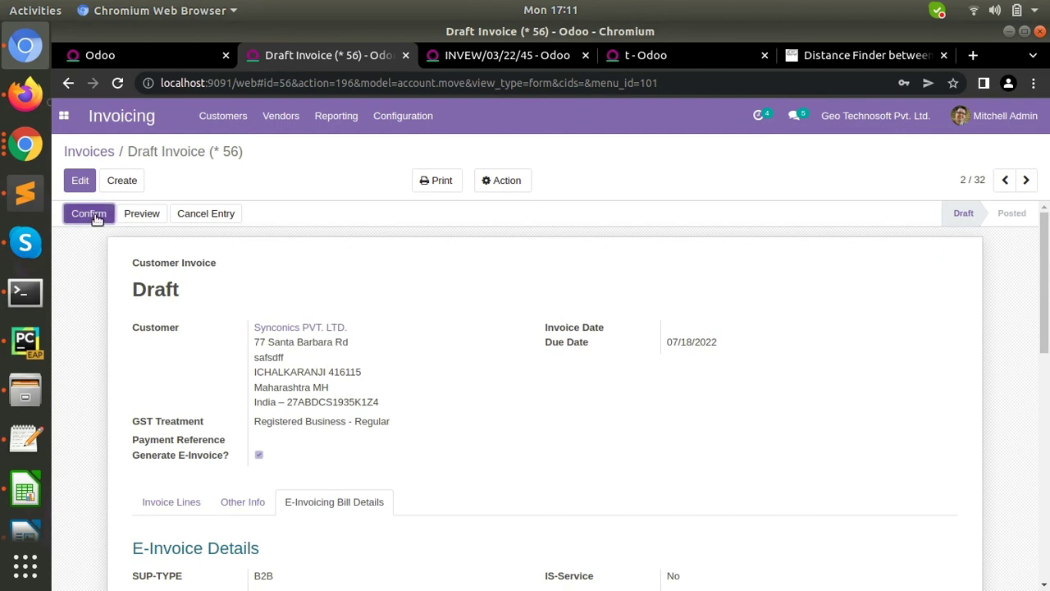
- Confirm the draft to post it as INVEW/03/22/46, then create its IRN and e-way bill
{"action": "left_click", "coordinate": [92, 215]}
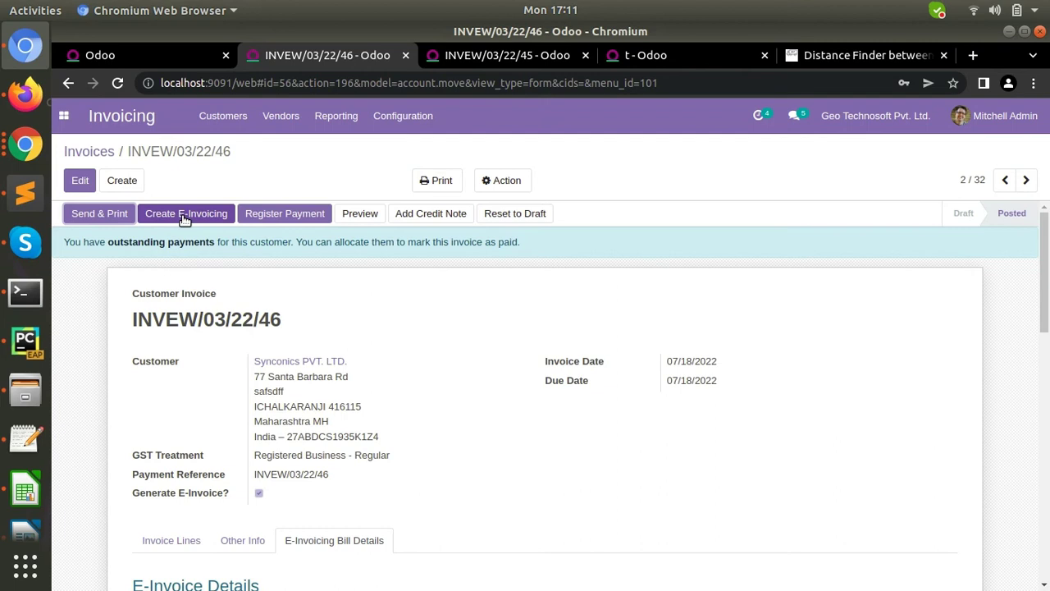
{"action": "left_click", "coordinate": [185, 215]}
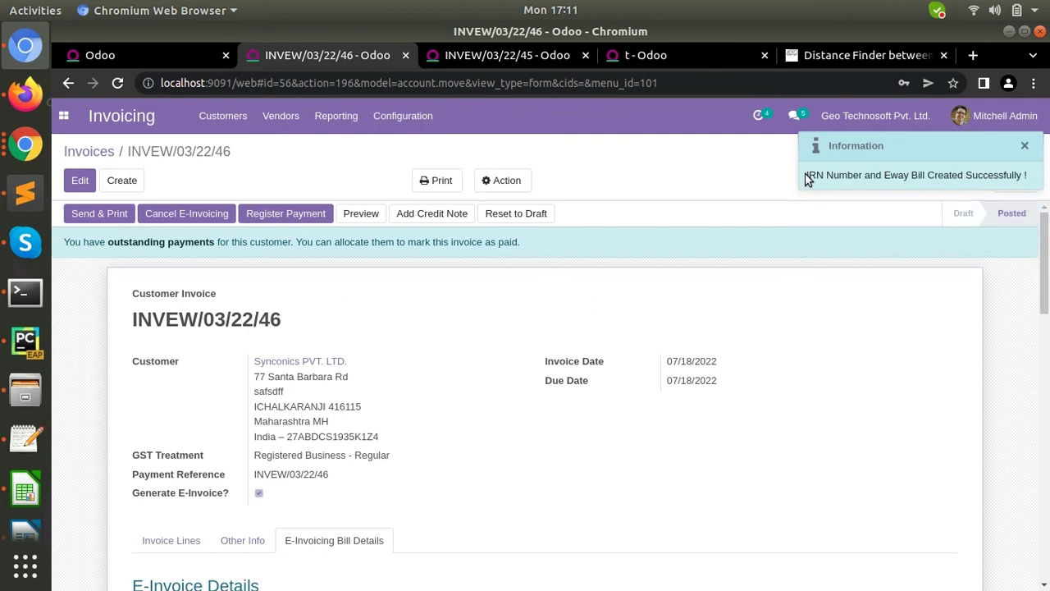
{"action": "left_click_drag", "start_coordinate": [807, 174], "coordinate": [1026, 174]}
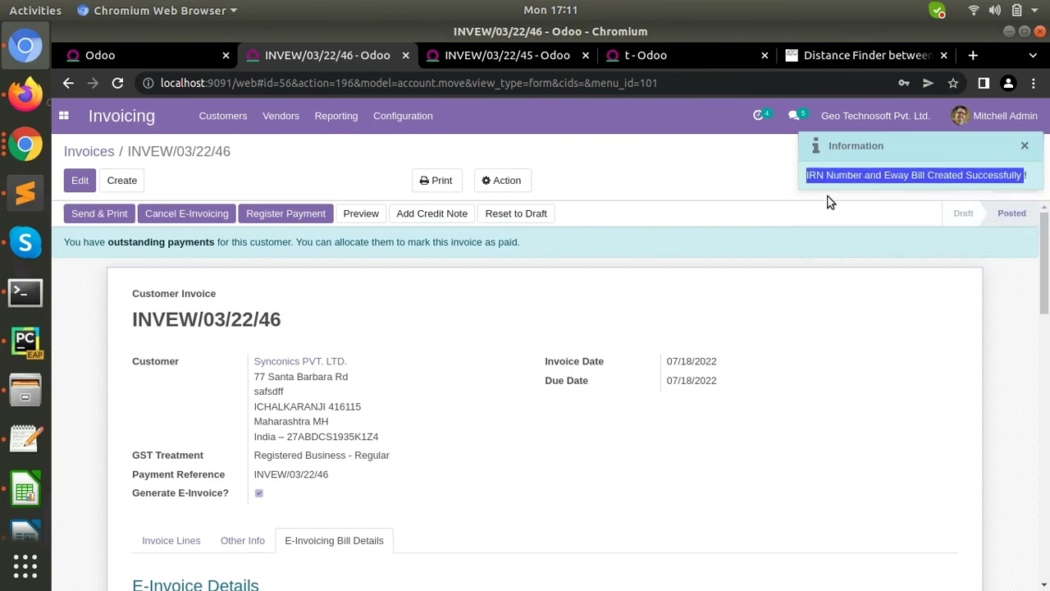
{"action": "left_click", "coordinate": [765, 311]}
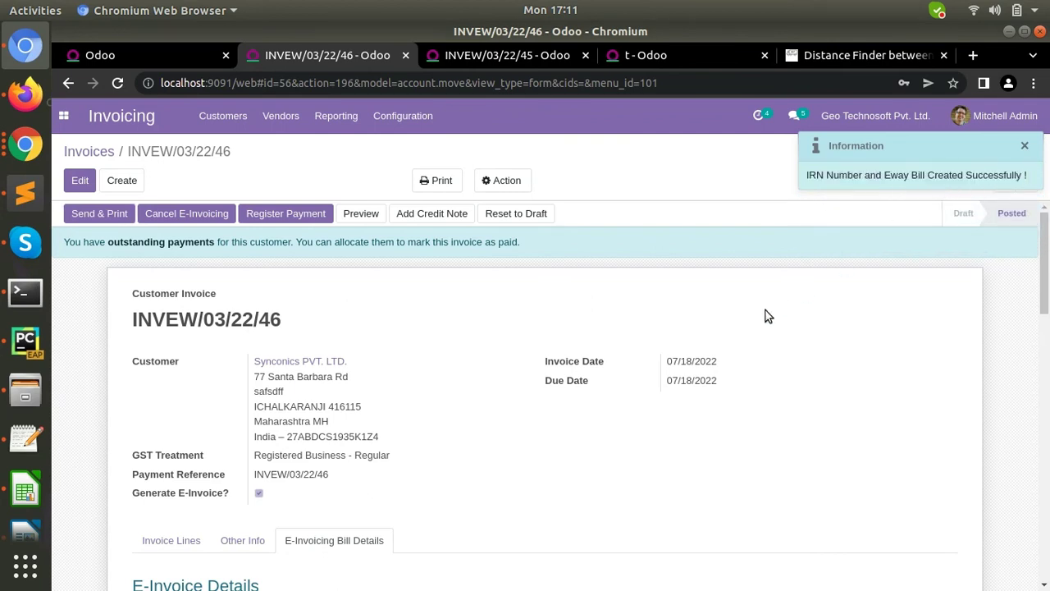
{"action": "scroll", "coordinate": [524, 437], "scroll_direction": "down", "scroll_amount": 3}
{"action": "scroll", "coordinate": [525, 438], "scroll_direction": "down", "scroll_amount": 8}
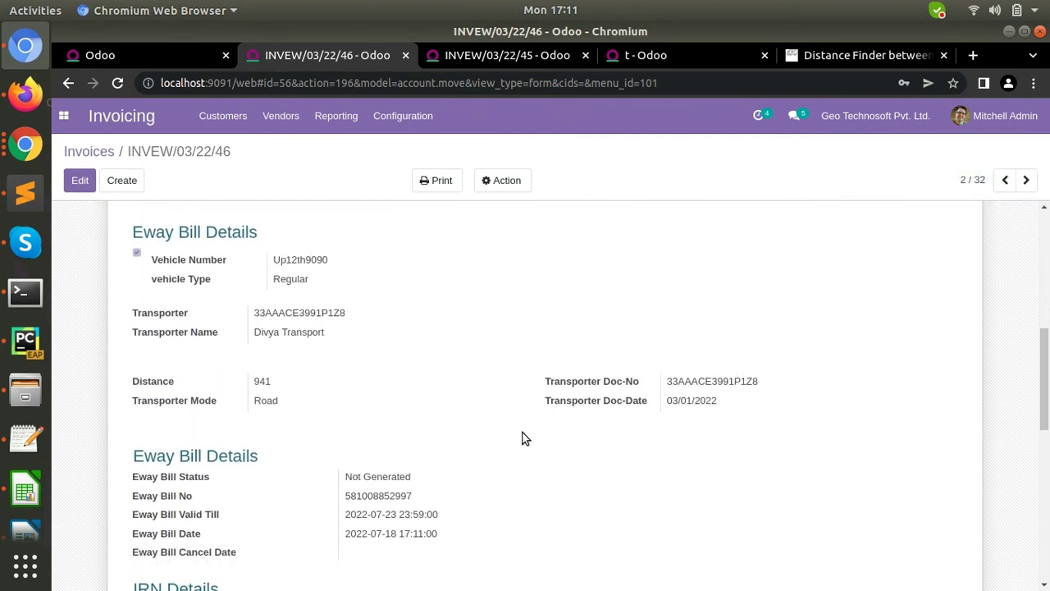
{"action": "scroll", "coordinate": [524, 437], "scroll_direction": "down", "scroll_amount": 3}
{"action": "scroll", "coordinate": [523, 438], "scroll_direction": "down", "scroll_amount": 2}
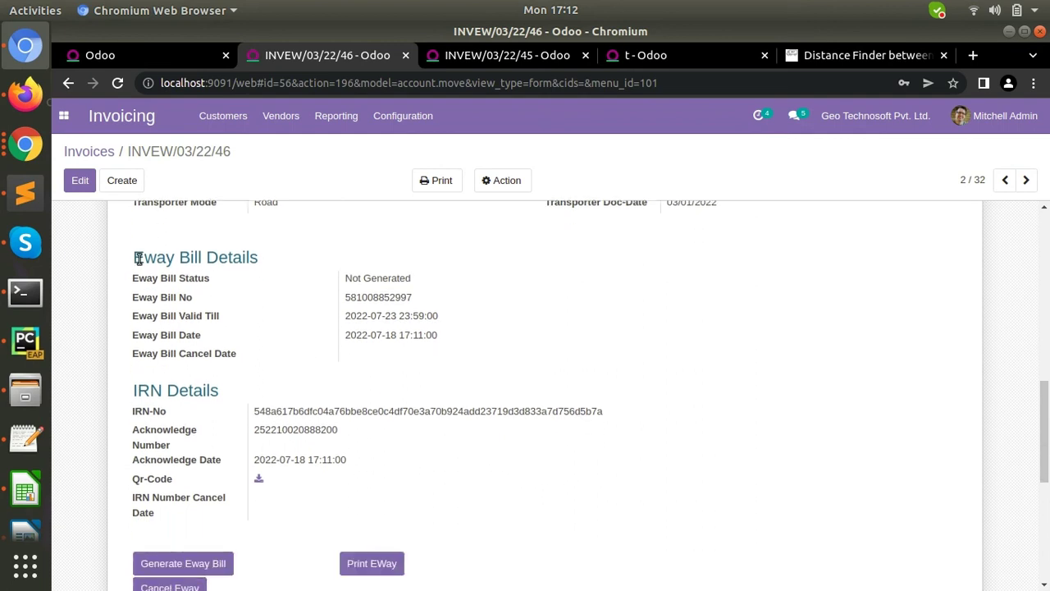
{"action": "left_click_drag", "start_coordinate": [131, 261], "coordinate": [260, 267]}
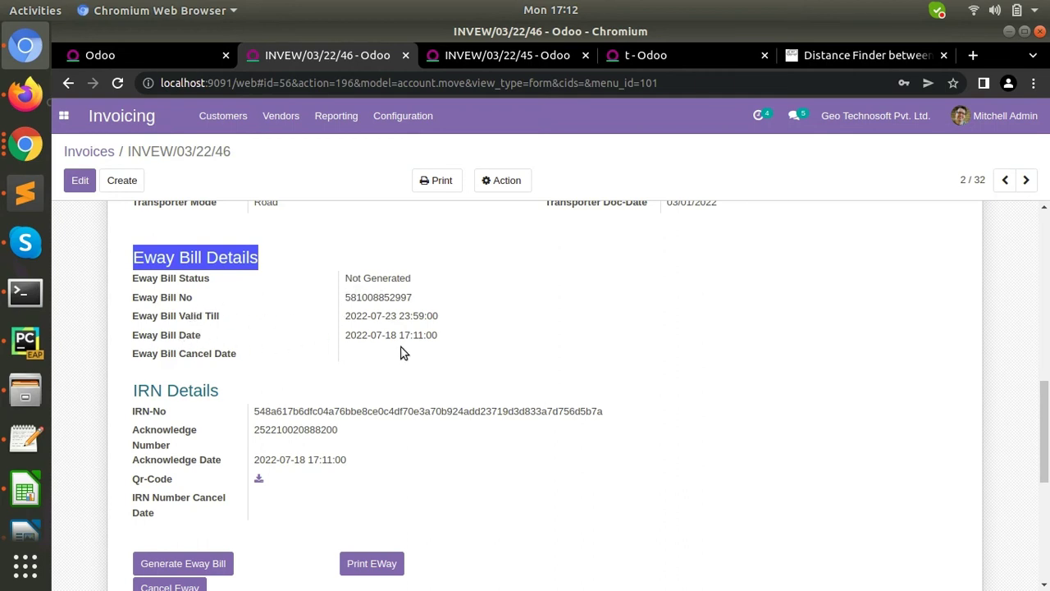
{"action": "scroll", "coordinate": [402, 351], "scroll_direction": "down", "scroll_amount": 3}
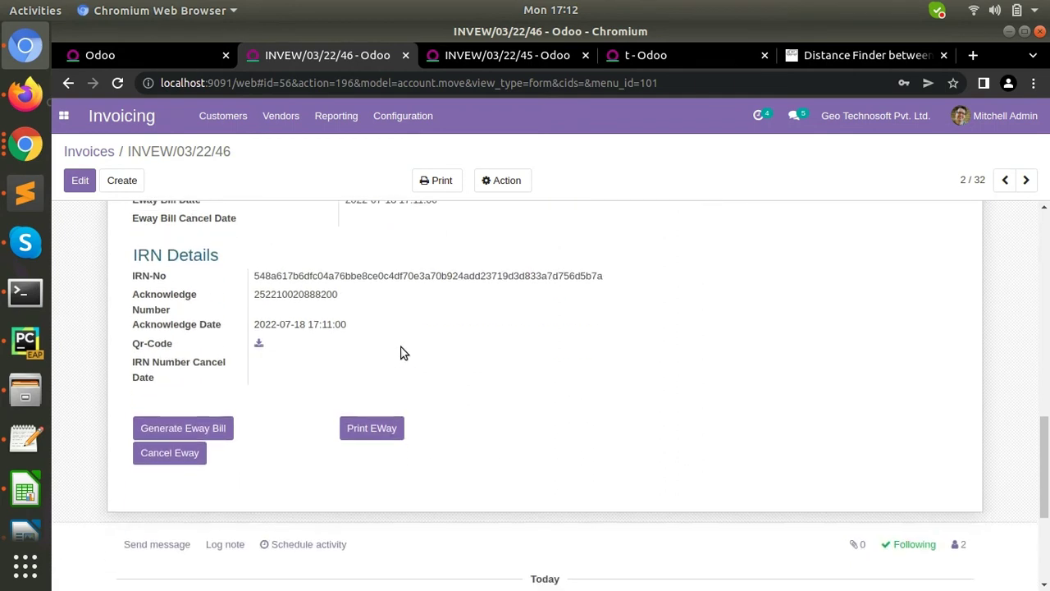
- Download the IRN QR code as a PNG, view it in the Image Viewer, then close it
{"action": "left_click", "coordinate": [259, 346]}
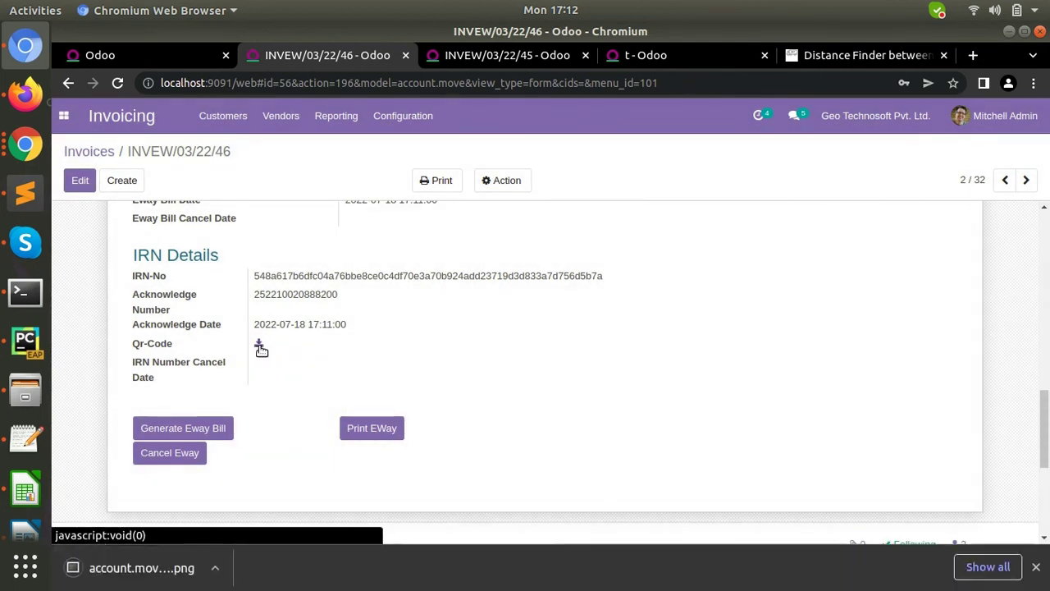
{"action": "left_click", "coordinate": [131, 569]}
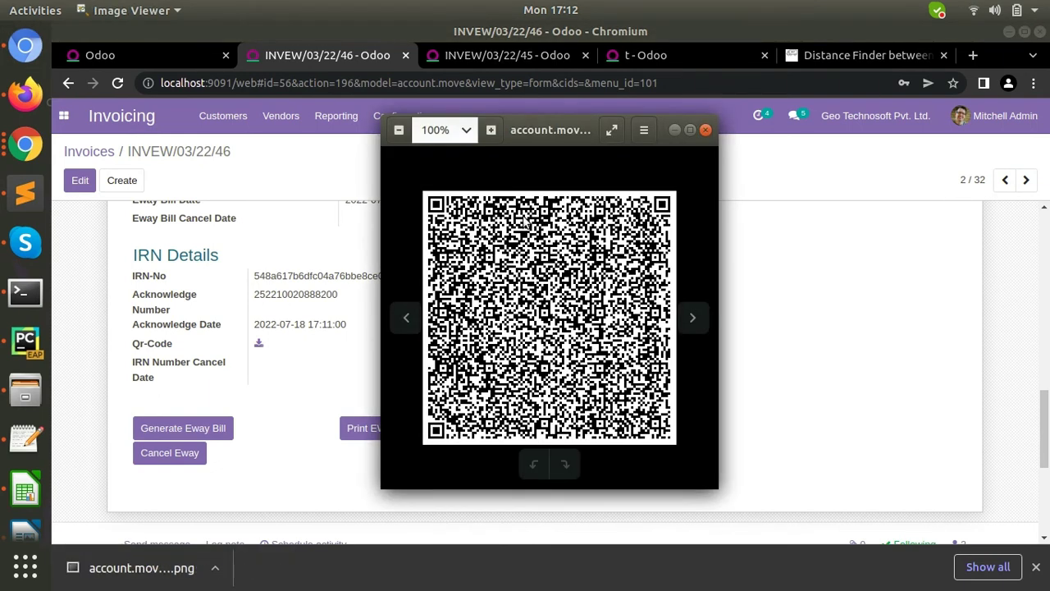
{"action": "left_click", "coordinate": [706, 131]}
{"action": "scroll", "coordinate": [368, 398], "scroll_direction": "down", "scroll_amount": 1}
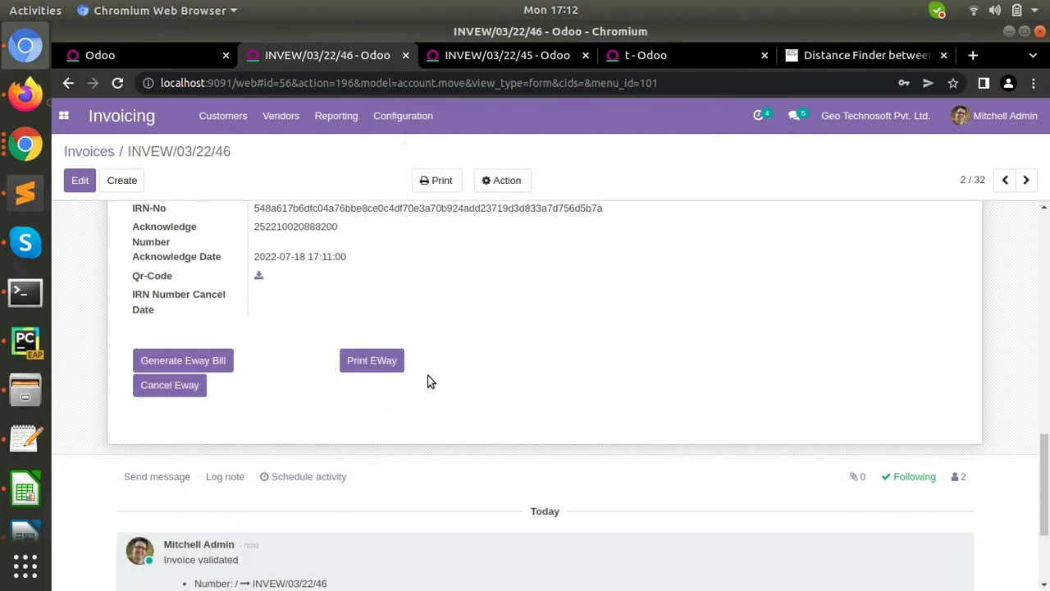
- Print the e-way bill as a PDF attachment on INVEW/03/22/46 and show the attachments
{"action": "left_click", "coordinate": [372, 362]}
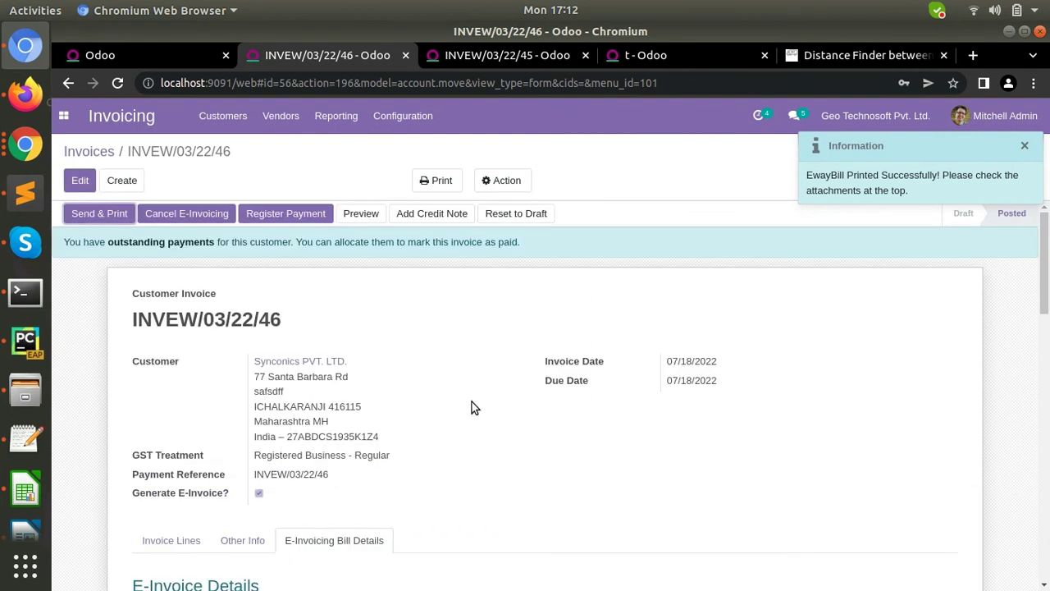
{"action": "scroll", "coordinate": [476, 427], "scroll_direction": "down", "scroll_amount": 5}
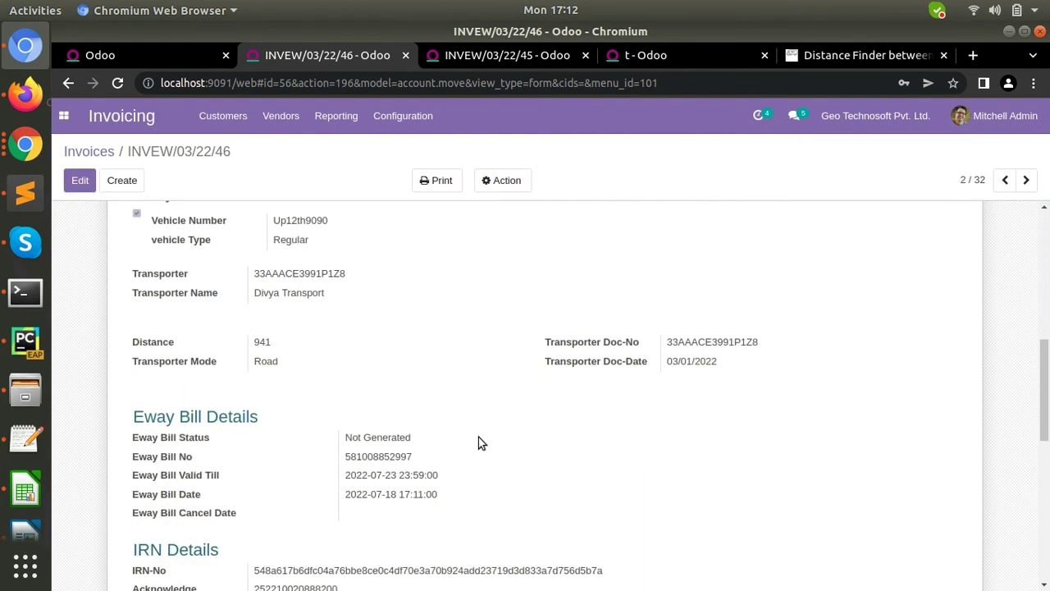
{"action": "scroll", "coordinate": [478, 437], "scroll_direction": "down", "scroll_amount": 5}
{"action": "left_click", "coordinate": [855, 353]}
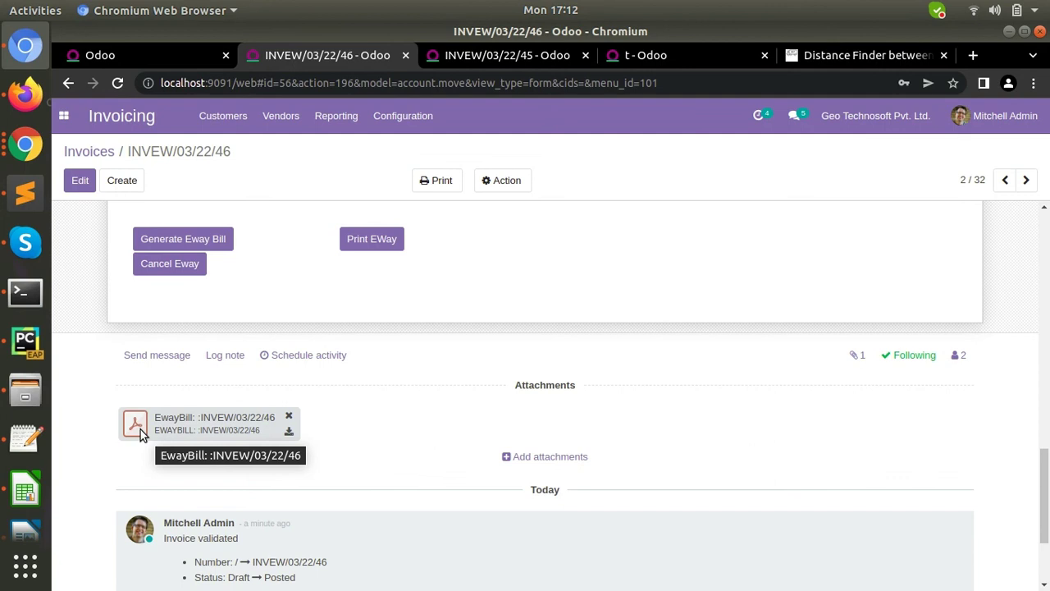
- Preview the attached EwayBill PDF, scroll through it, and close the preview
{"action": "left_click", "coordinate": [137, 425]}
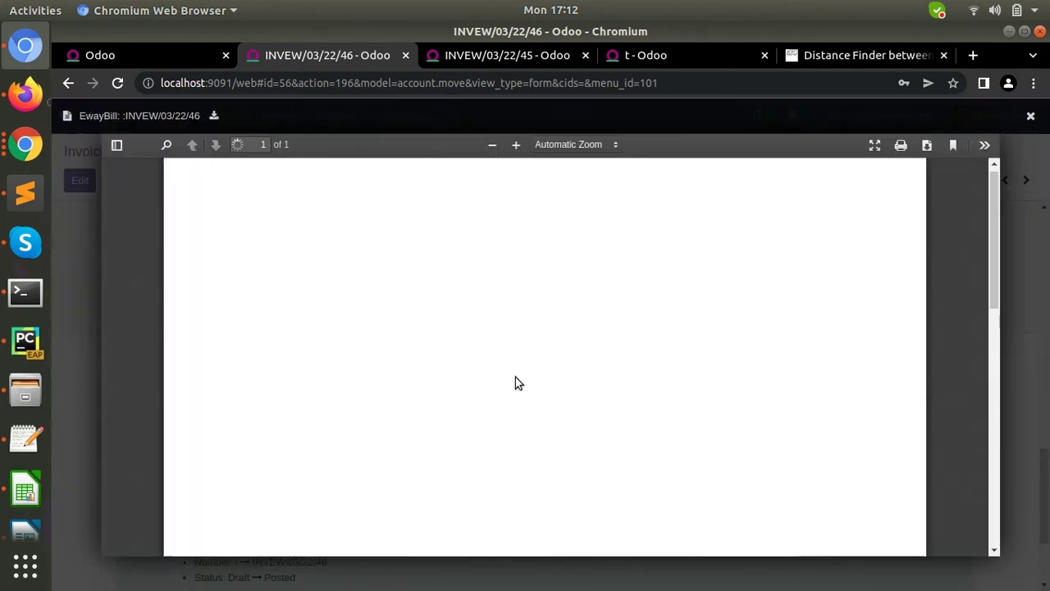
{"action": "scroll", "coordinate": [504, 382], "scroll_direction": "down", "scroll_amount": 1}
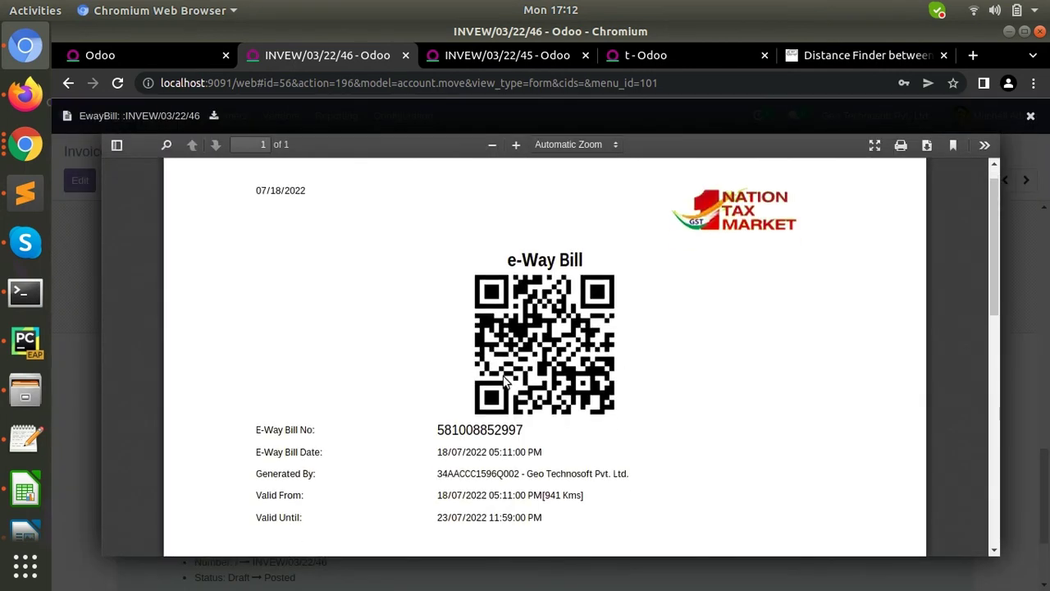
{"action": "scroll", "coordinate": [504, 382], "scroll_direction": "down", "scroll_amount": 10}
{"action": "scroll", "coordinate": [503, 381], "scroll_direction": "up", "scroll_amount": 3}
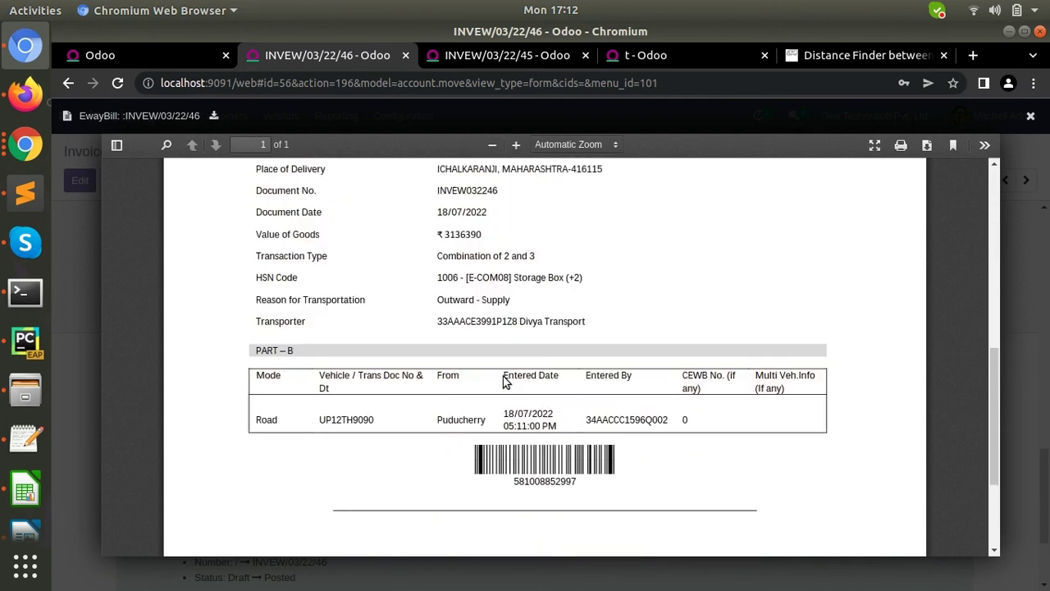
{"action": "scroll", "coordinate": [504, 382], "scroll_direction": "up", "scroll_amount": 6}
{"action": "scroll", "coordinate": [504, 381], "scroll_direction": "down", "scroll_amount": 2}
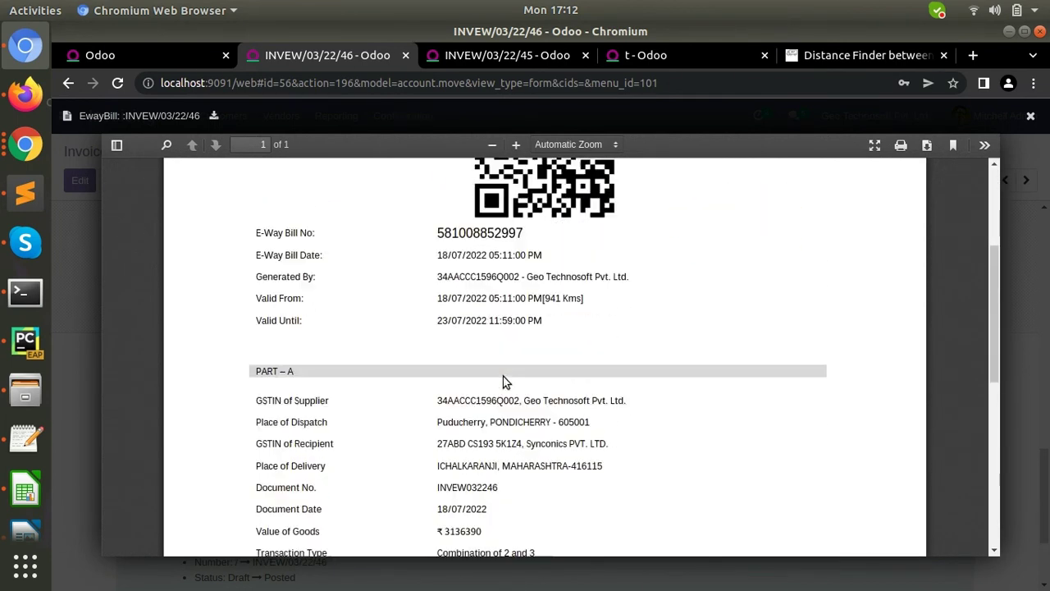
{"action": "scroll", "coordinate": [504, 382], "scroll_direction": "down", "scroll_amount": 8}
{"action": "scroll", "coordinate": [504, 381], "scroll_direction": "up", "scroll_amount": 10}
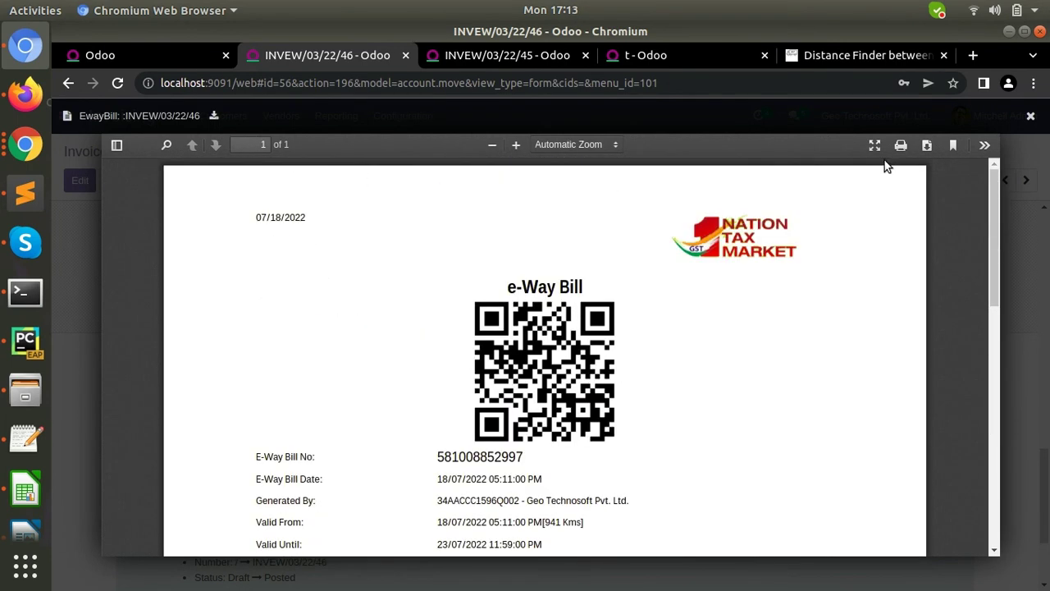
{"action": "left_click", "coordinate": [1030, 116]}
{"action": "scroll", "coordinate": [392, 374], "scroll_direction": "up", "scroll_amount": 2}
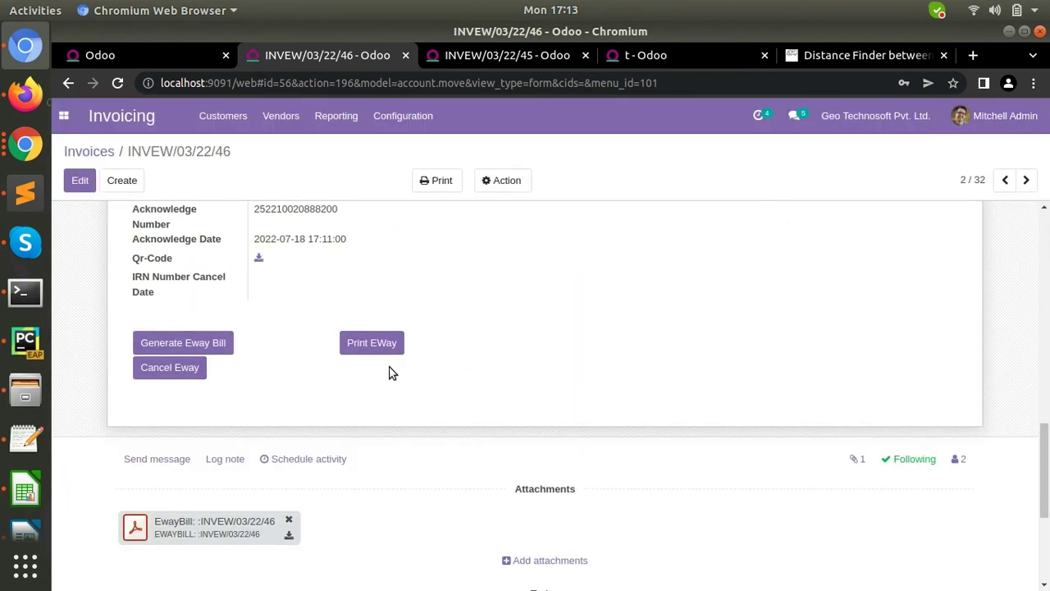
{"action": "scroll", "coordinate": [392, 374], "scroll_direction": "up", "scroll_amount": 2}
{"action": "scroll", "coordinate": [391, 373], "scroll_direction": "down", "scroll_amount": 1}
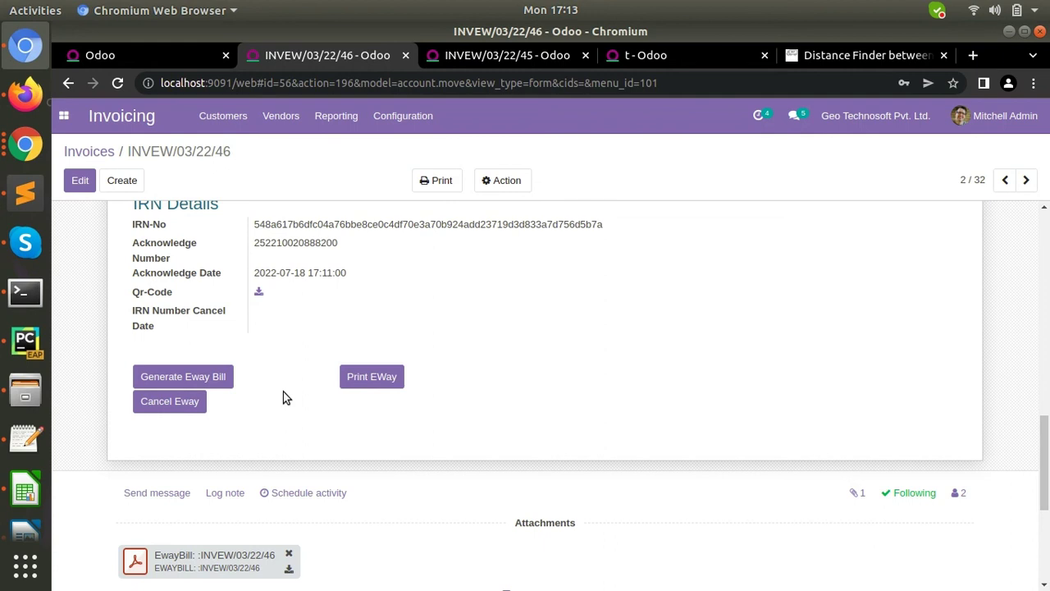
{"action": "left_click", "coordinate": [179, 406]}
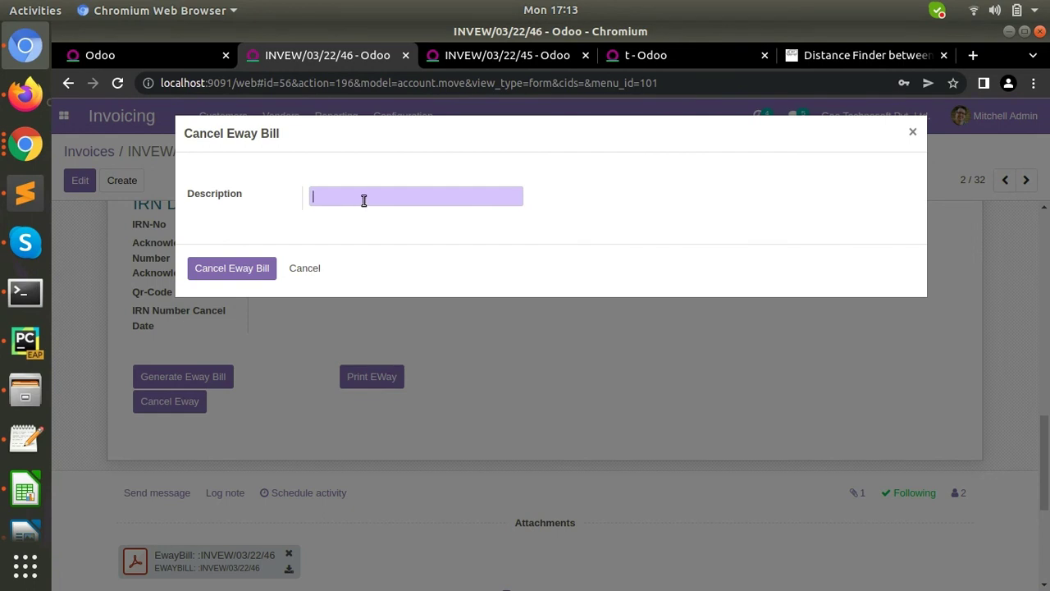
{"action": "left_click", "coordinate": [310, 270]}
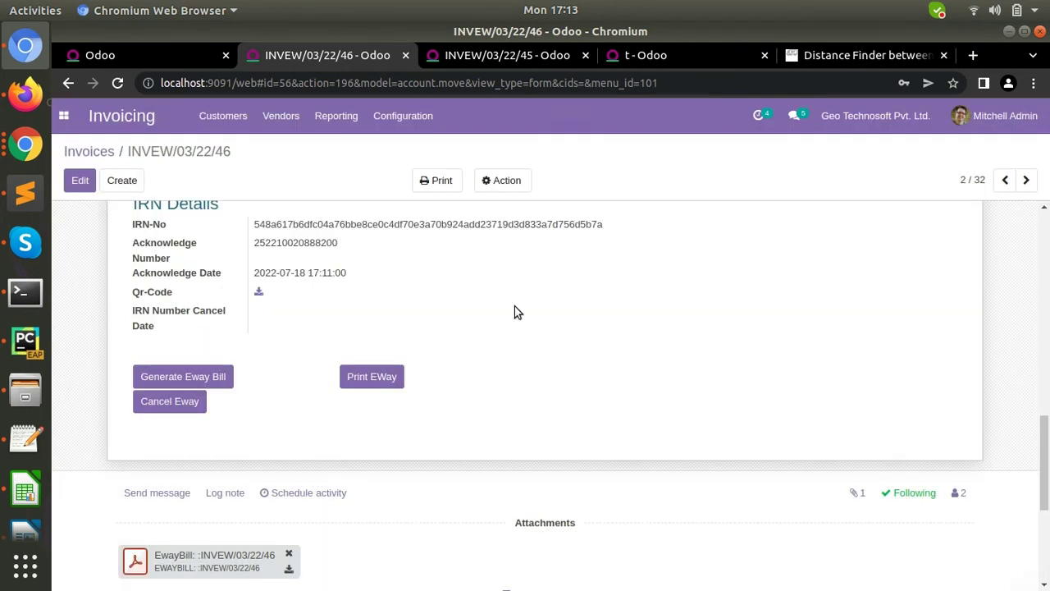
{"action": "scroll", "coordinate": [515, 306], "scroll_direction": "up", "scroll_amount": 15}
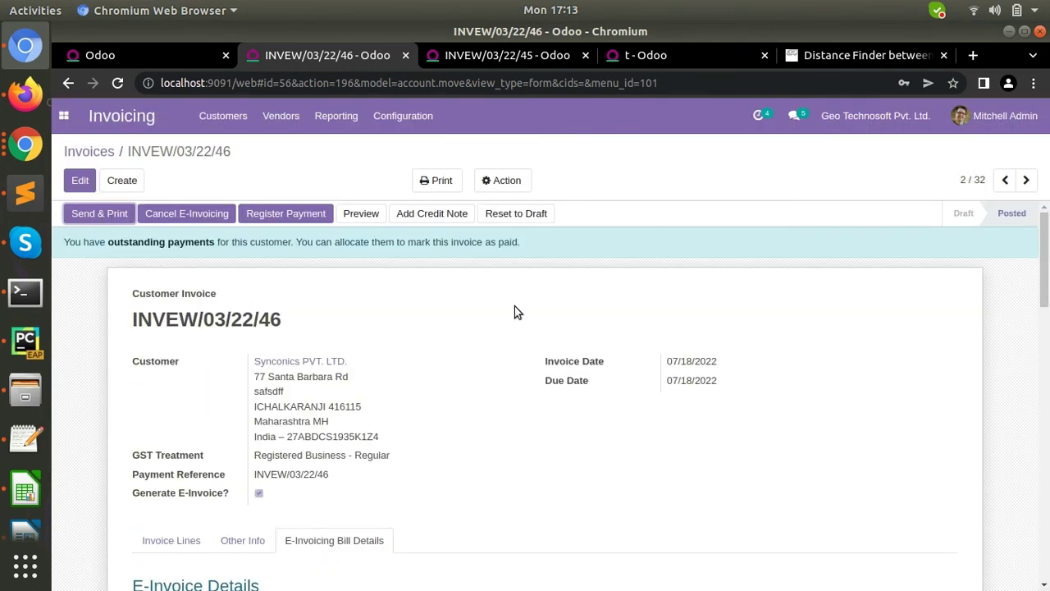
{"action": "left_click", "coordinate": [178, 213]}
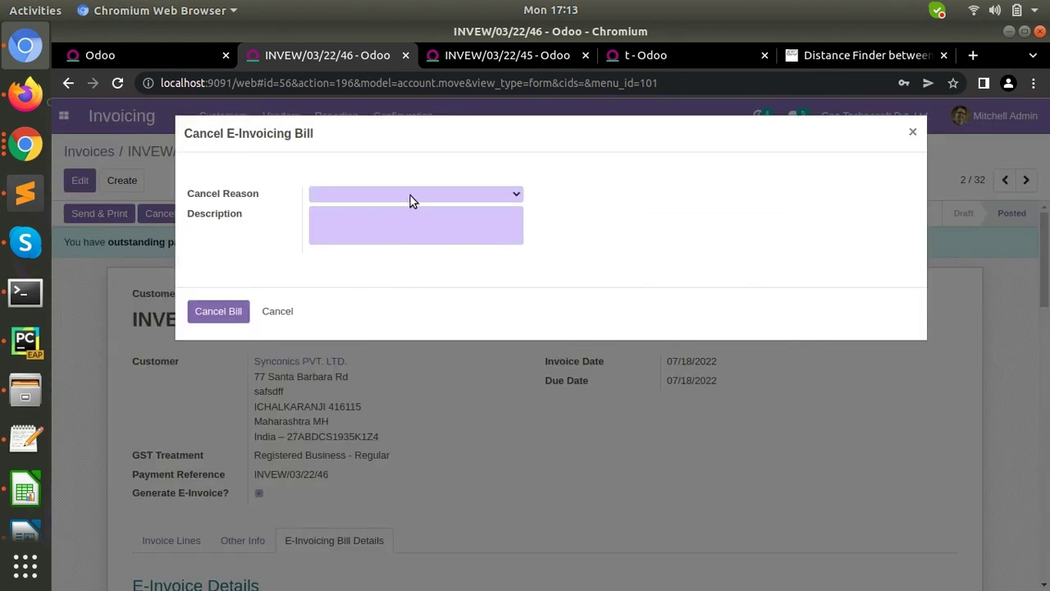
{"action": "left_click", "coordinate": [410, 196]}
{"action": "left_click", "coordinate": [589, 248]}
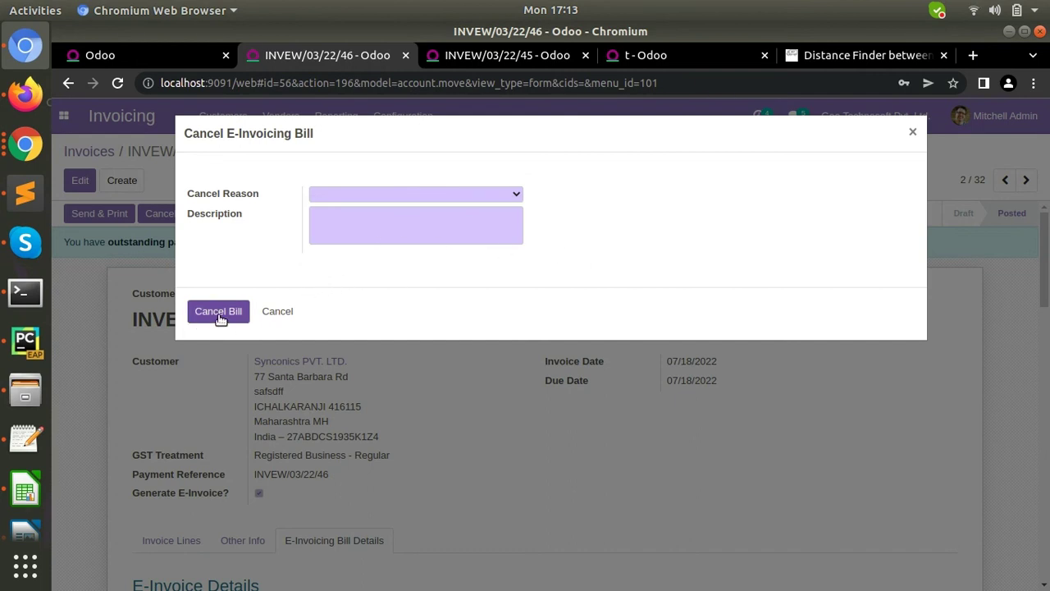
{"action": "left_click", "coordinate": [279, 313]}
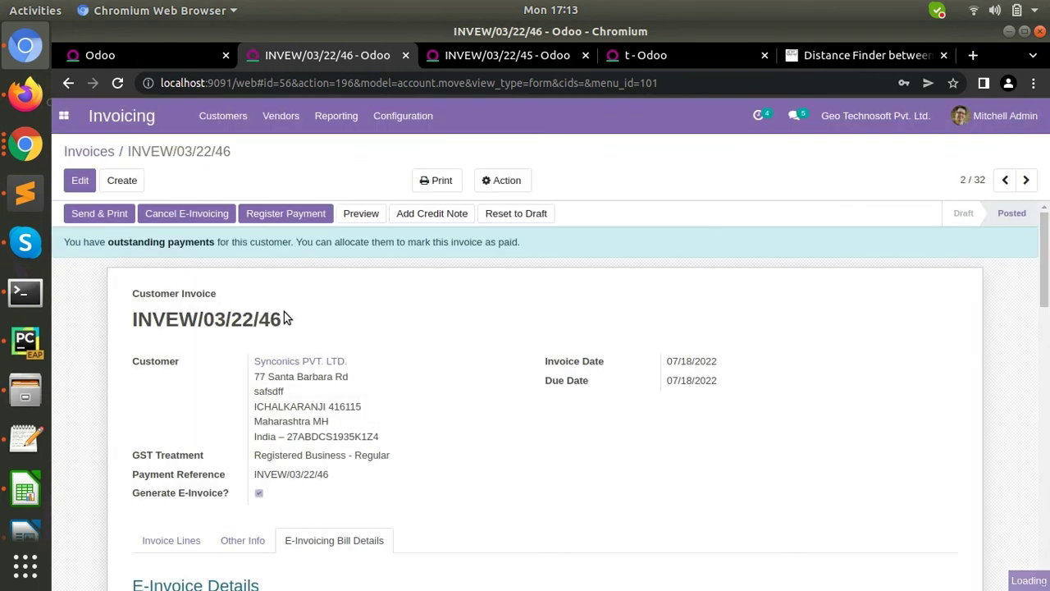